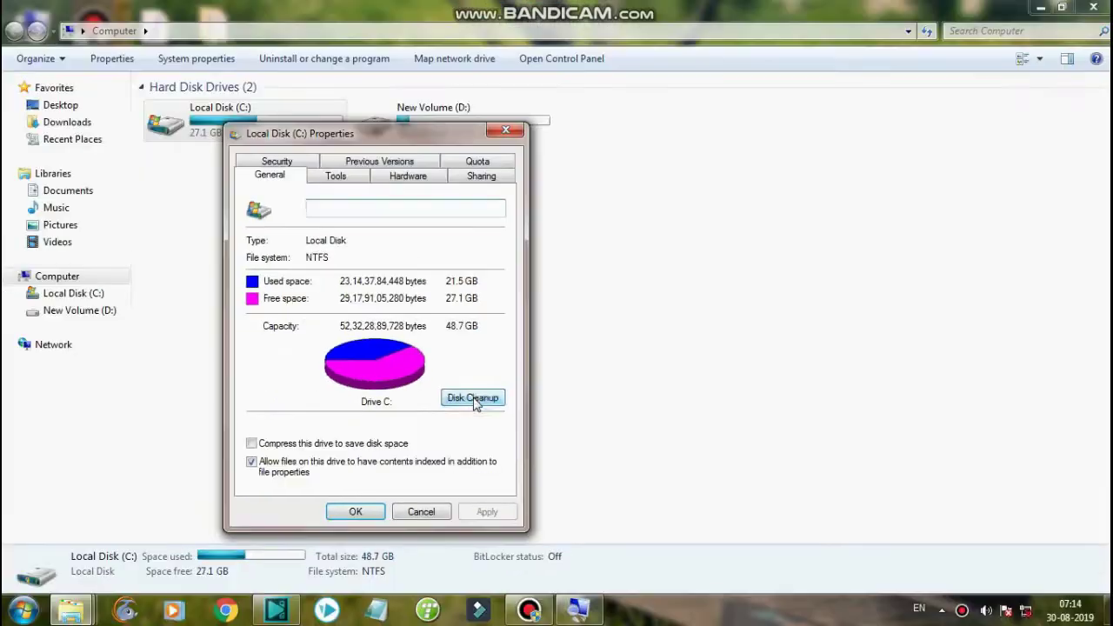
Step: Run Disk Cleanup on drive C: and include Debug Dump Files and System error memory dump files among the files to delete
left_click(476, 403)
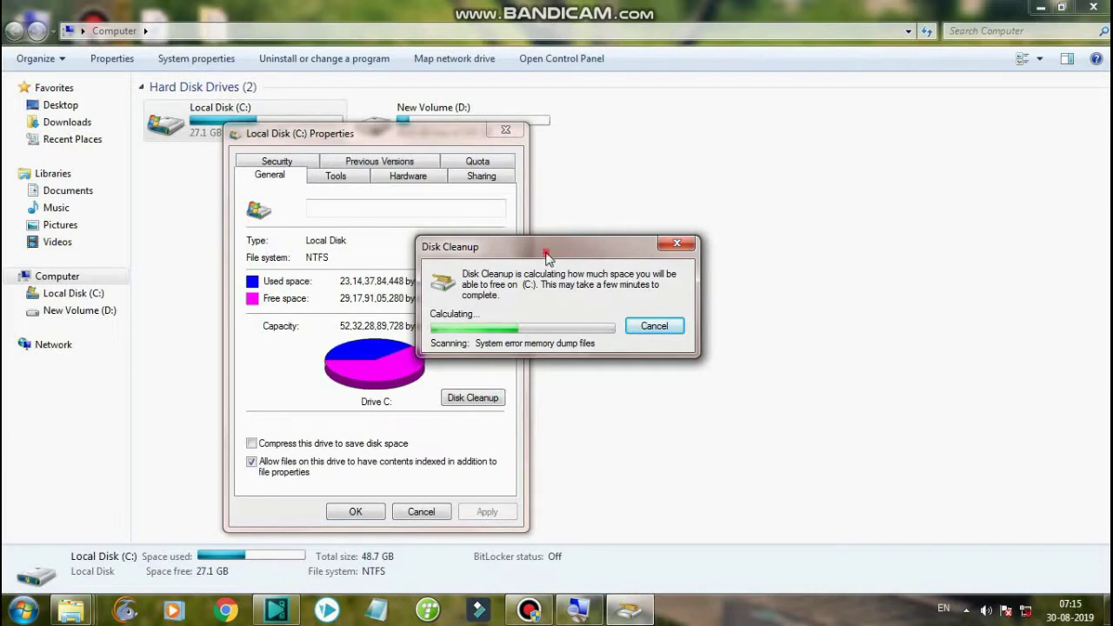
left_click_drag(548, 257, 520, 213)
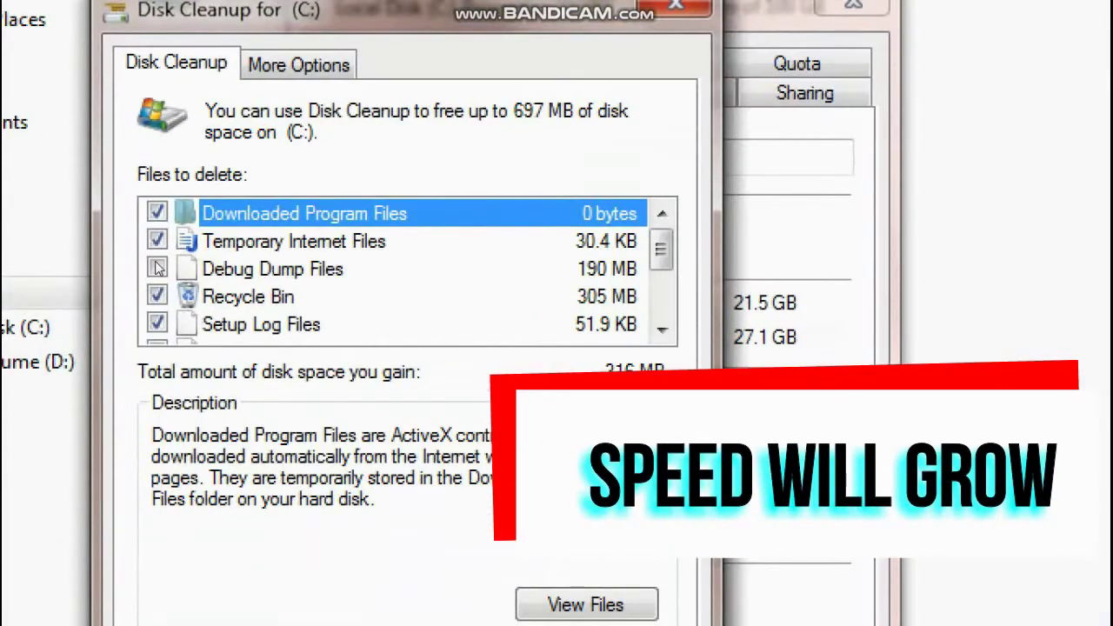
left_click(157, 268)
scroll(411, 261, "down", 2)
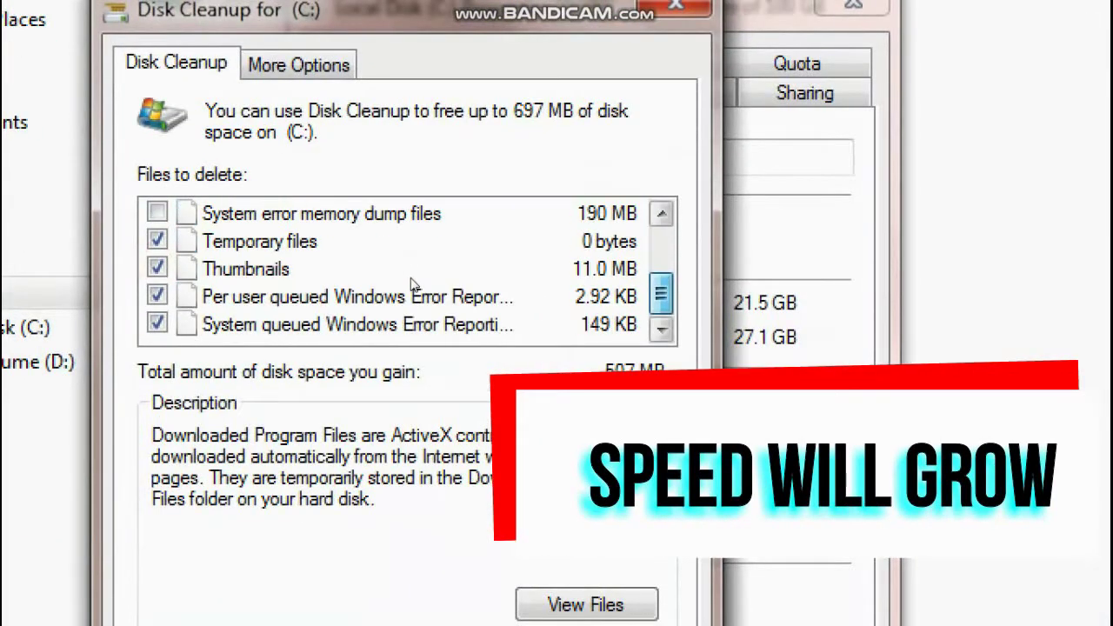
scroll(413, 285, "up", 2)
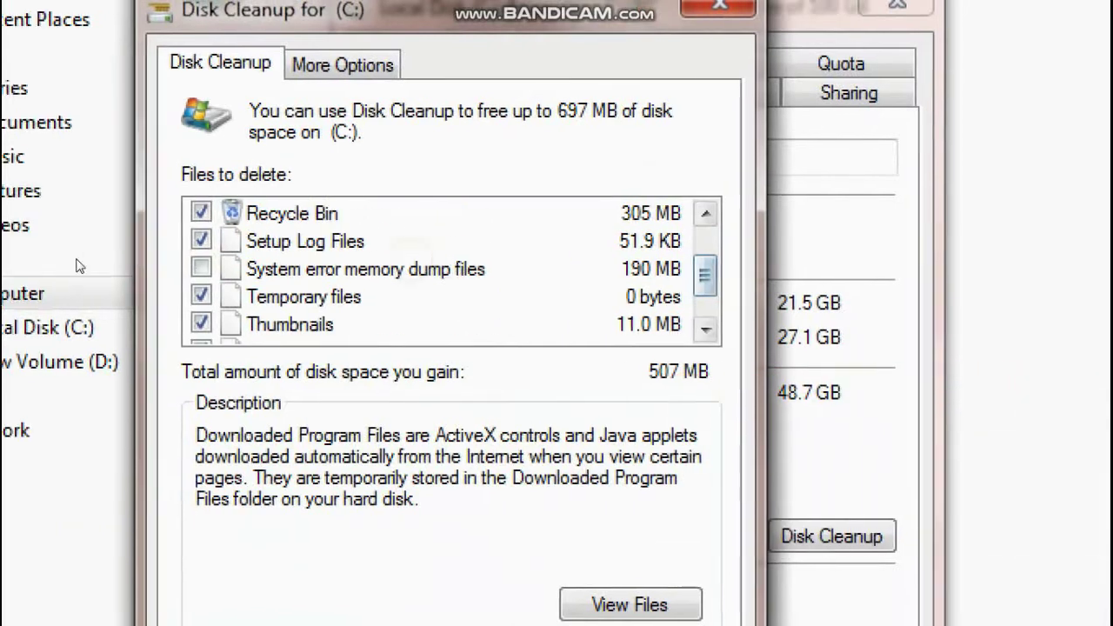
left_click(157, 265)
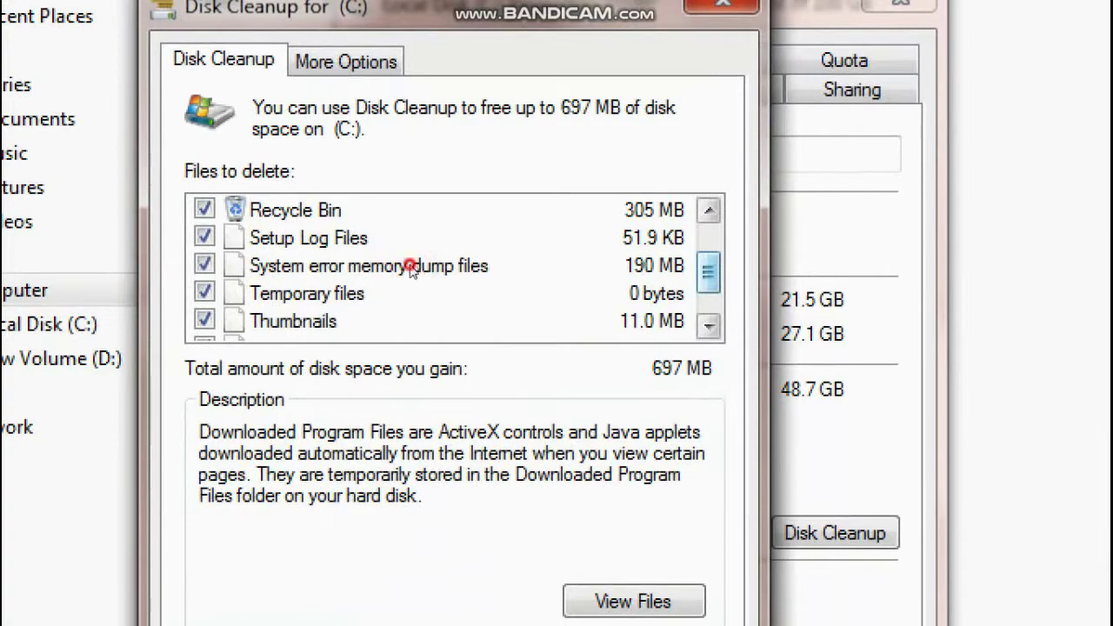
scroll(413, 261, "up", 1)
scroll(414, 278, "down", 2)
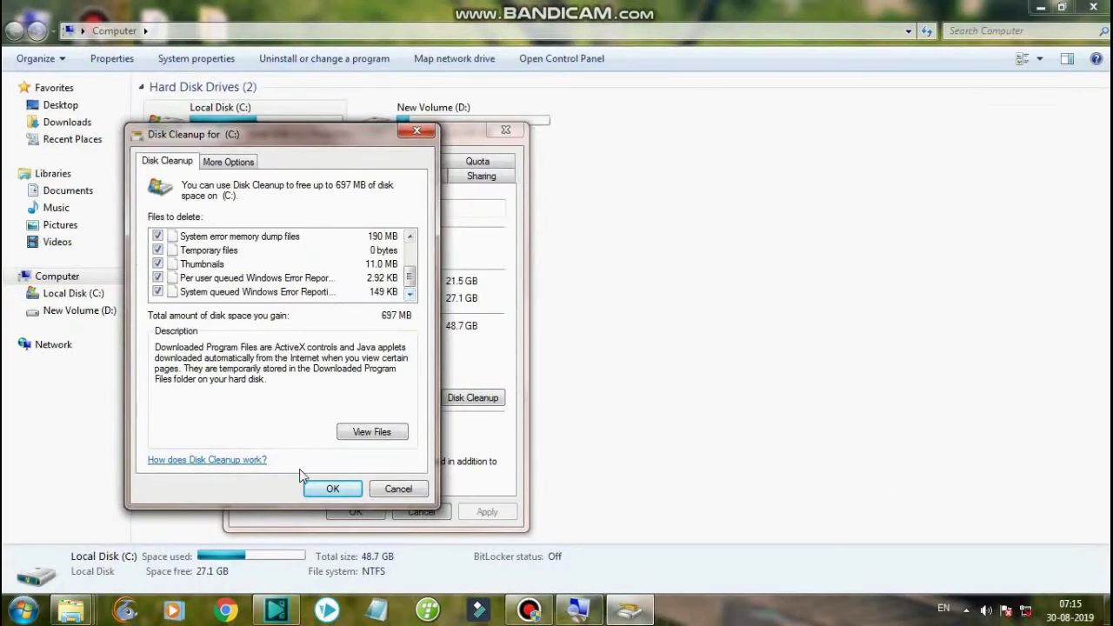
Step: Permanently delete the selected cleanup files, then close the drive's properties and the Computer window
left_click(326, 487)
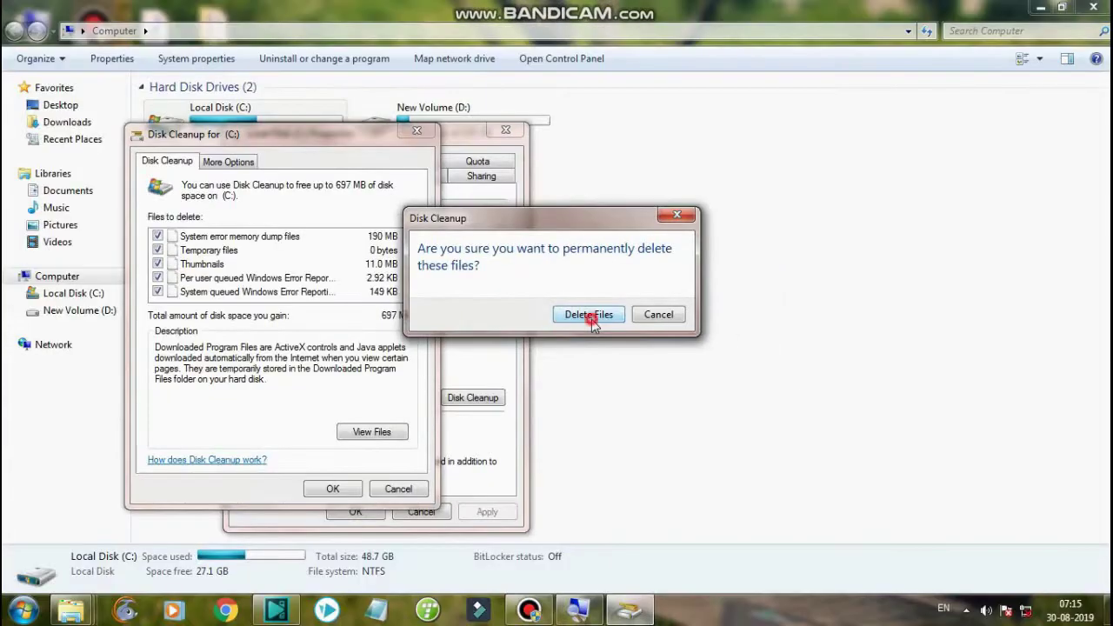
left_click(588, 315)
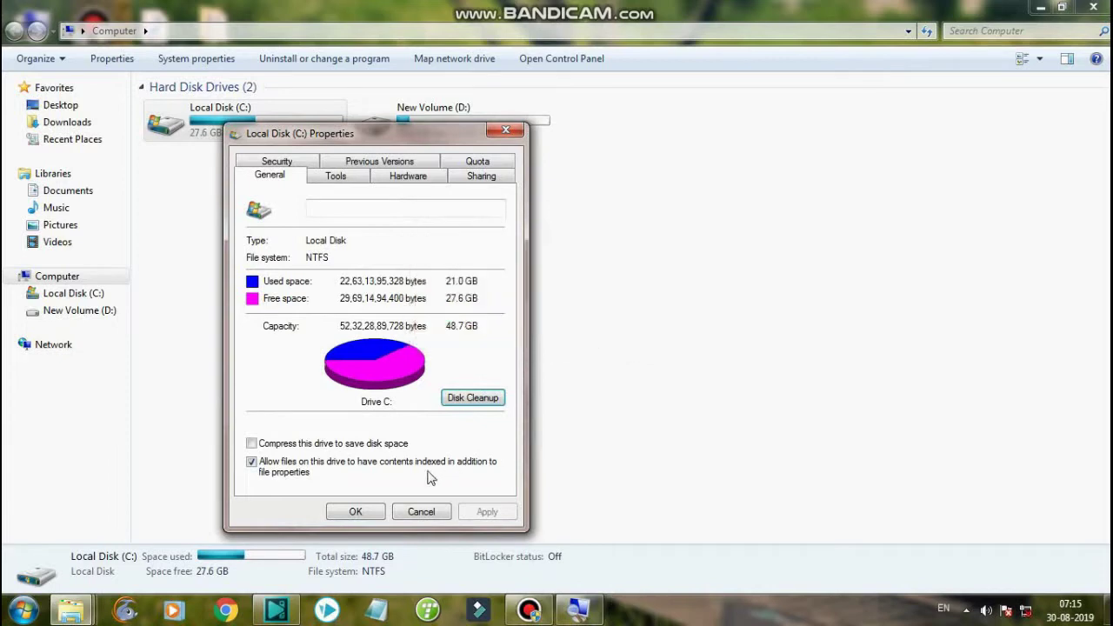
left_click(366, 512)
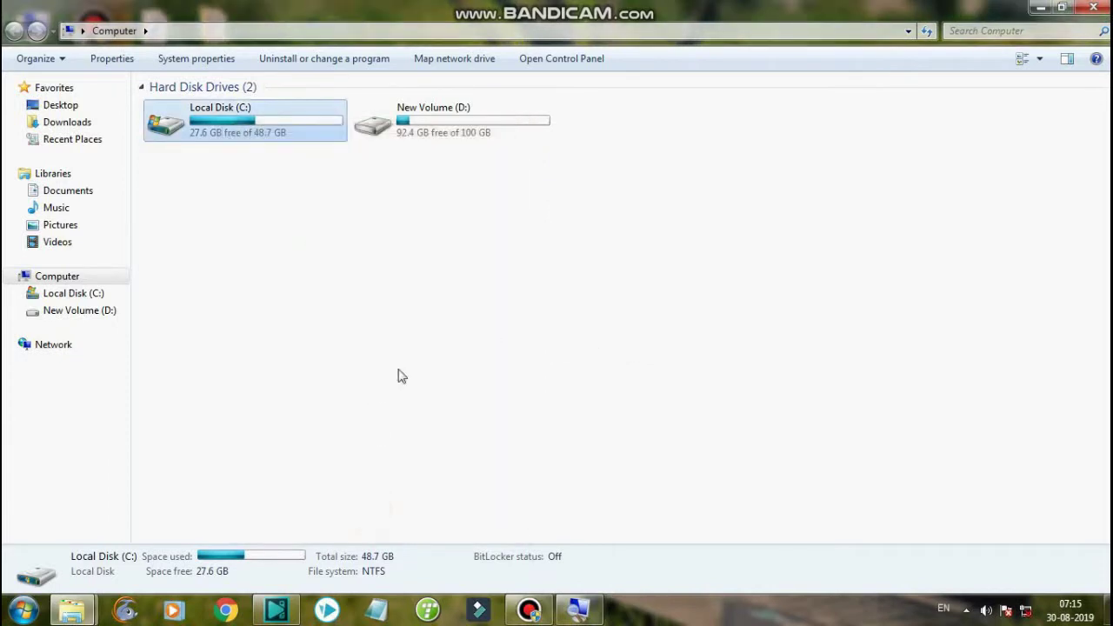
left_click(1095, 7)
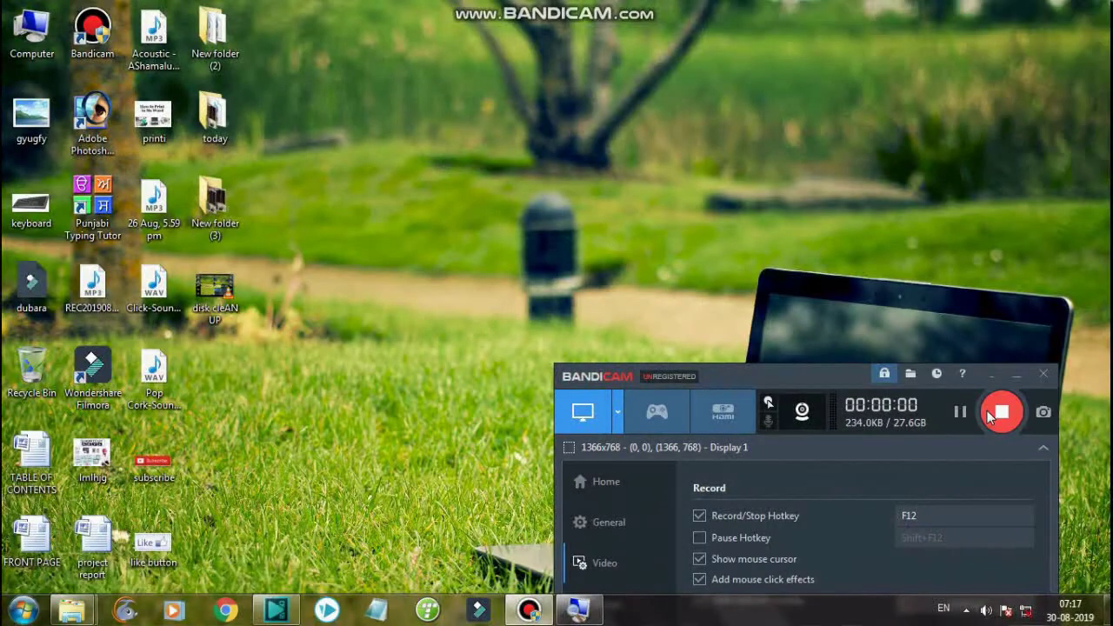
Step: Close the Bandicam window covering the desktop and refresh the desktop
left_click(1042, 374)
right_click(675, 331)
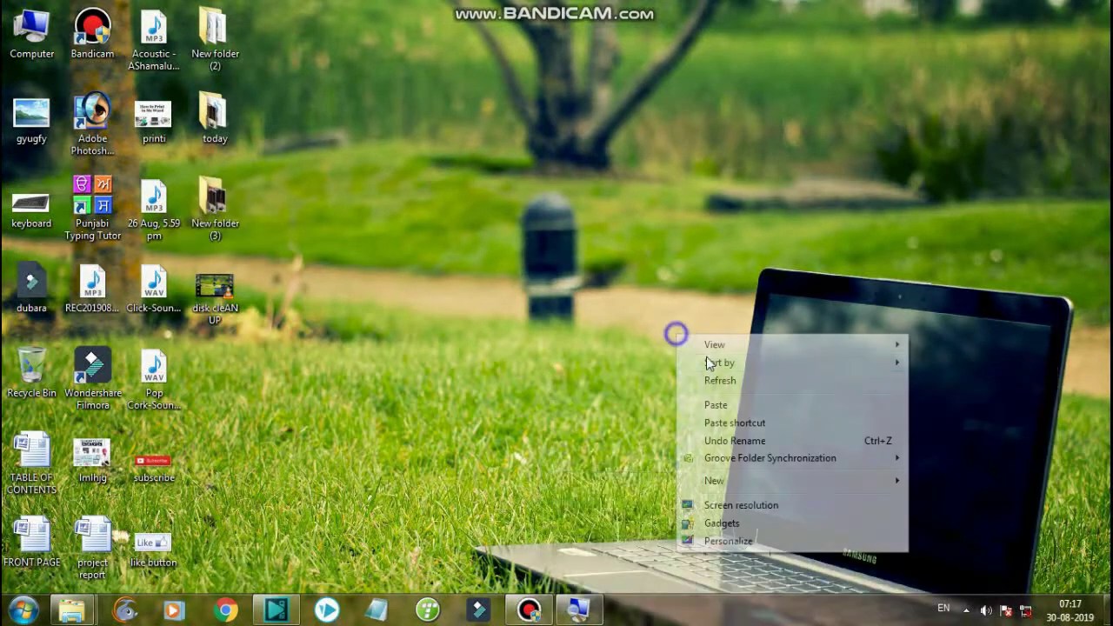
left_click(721, 385)
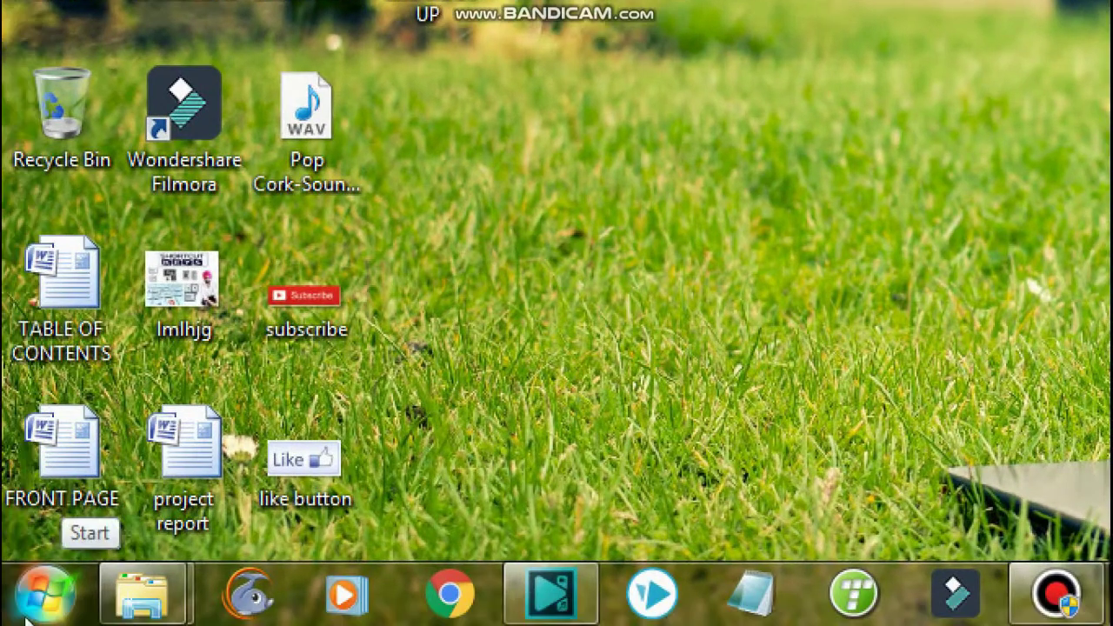
Step: Search for %TEMP% from the Start menu and open the user's Temp folder
left_click(26, 619)
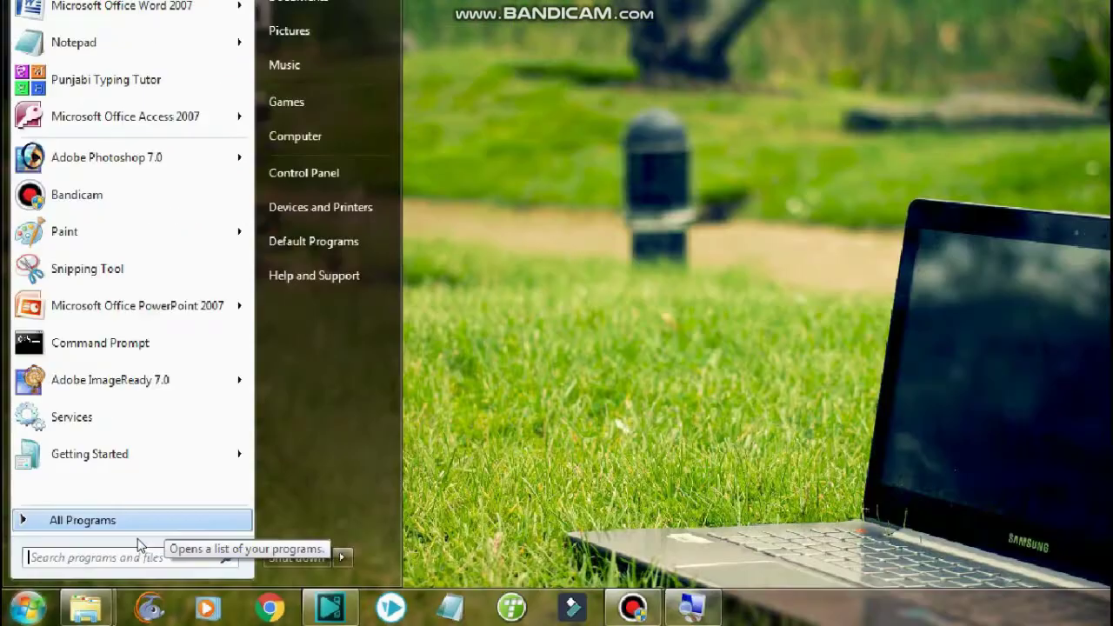
left_click(134, 447)
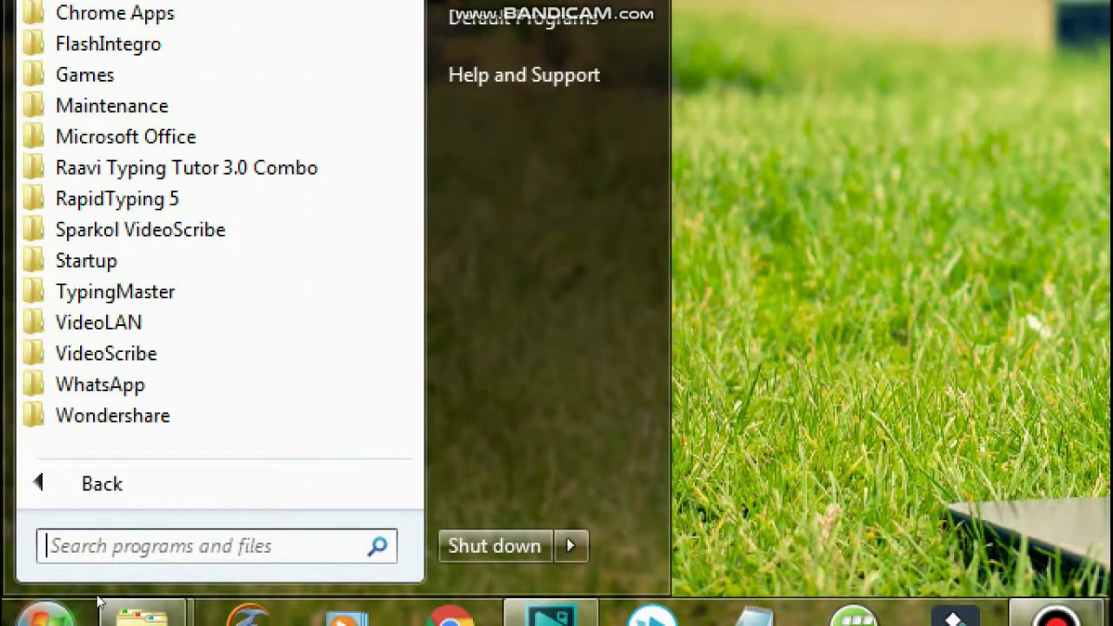
type("%TEM")
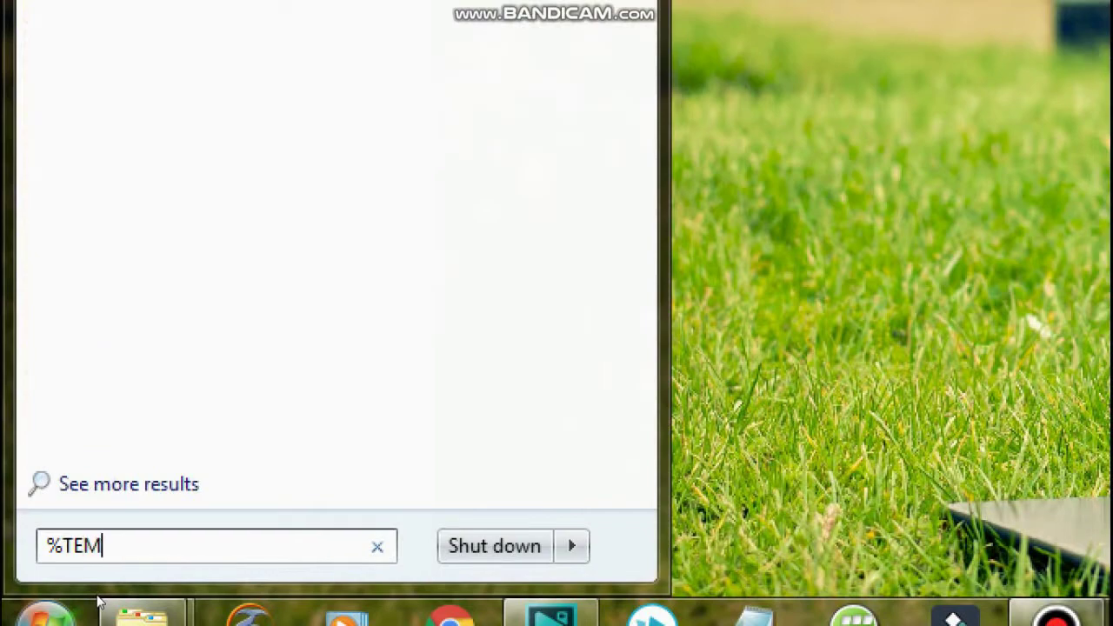
type("P%")
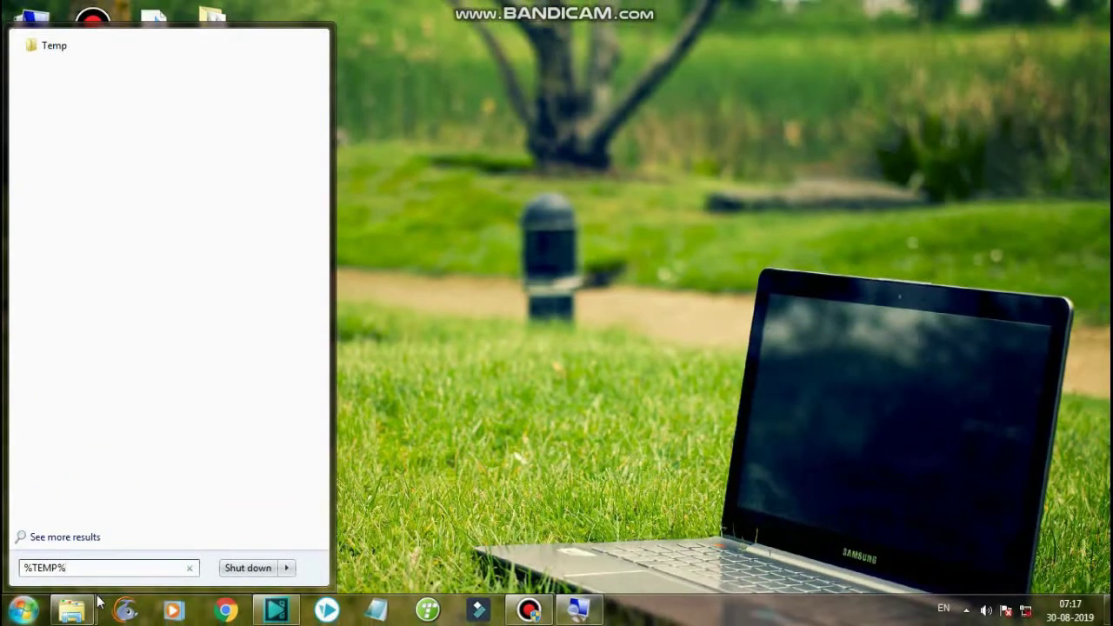
key("Return")
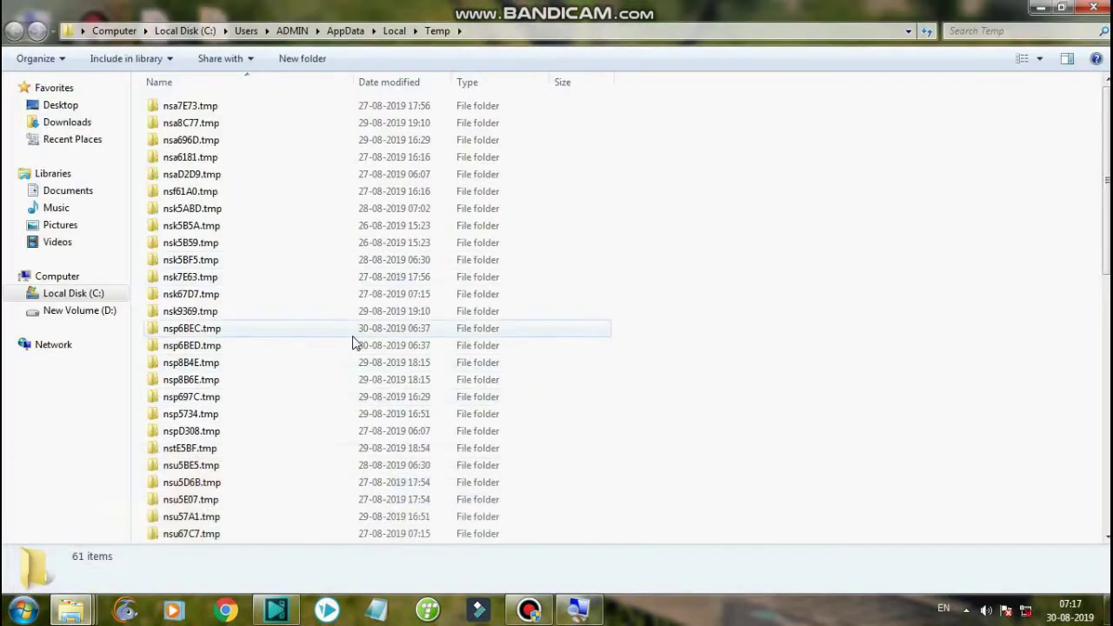
Step: Delete all files and folders in the Temp folder, skipping the items in use, and close the folder window
scroll(354, 343, "down", 12)
scroll(356, 415, "up", 5)
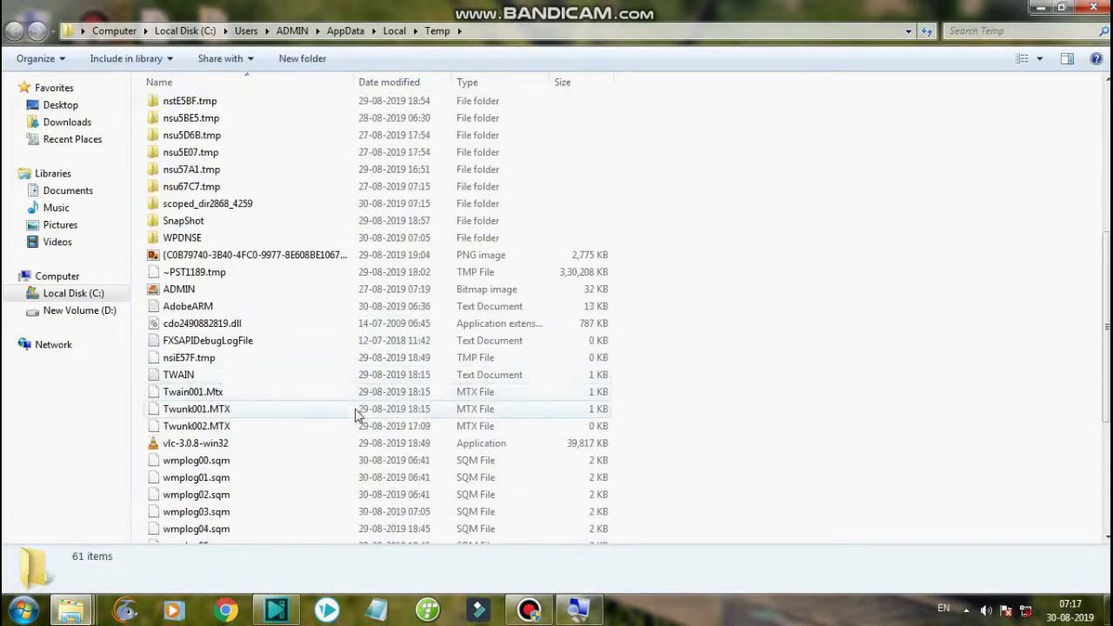
scroll(355, 416, "up", 7)
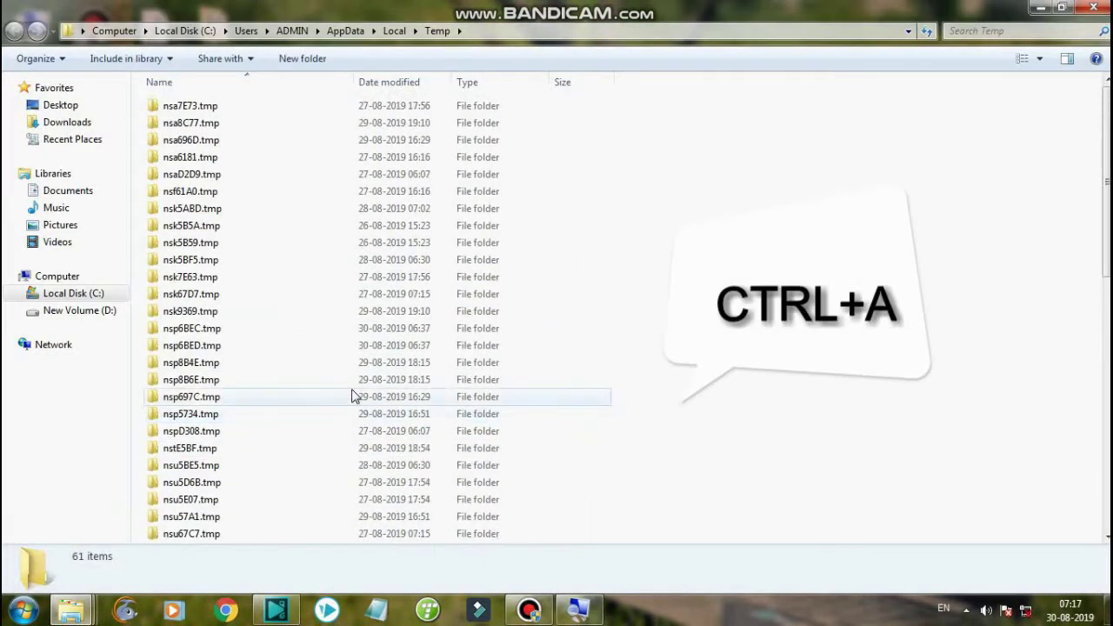
key("ctrl+a")
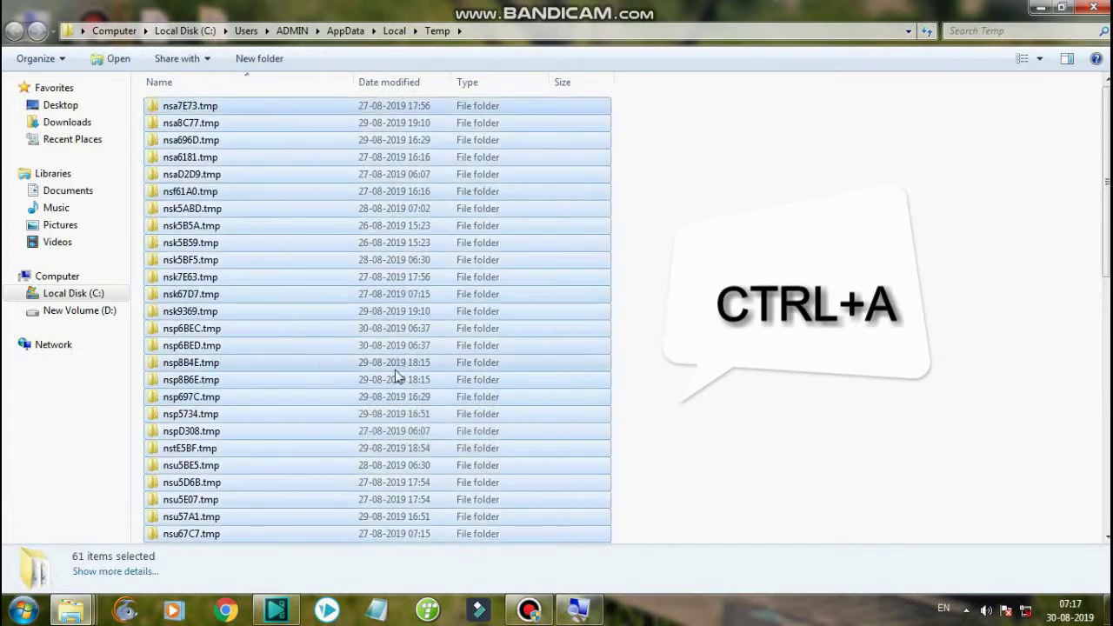
scroll(356, 387, "down", 12)
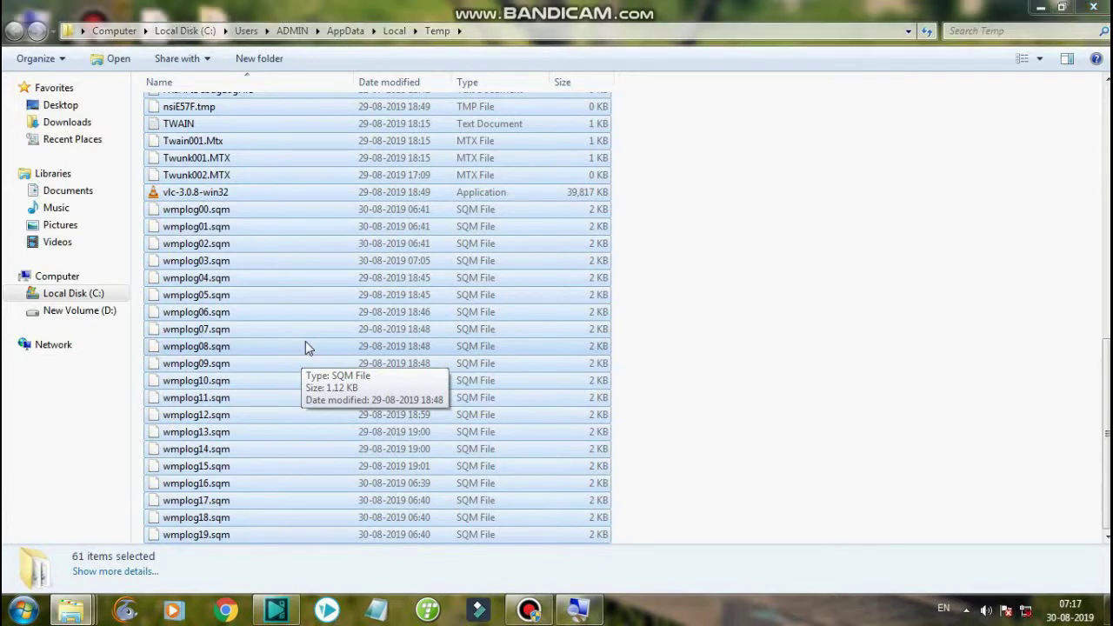
key("Delete")
key("Return")
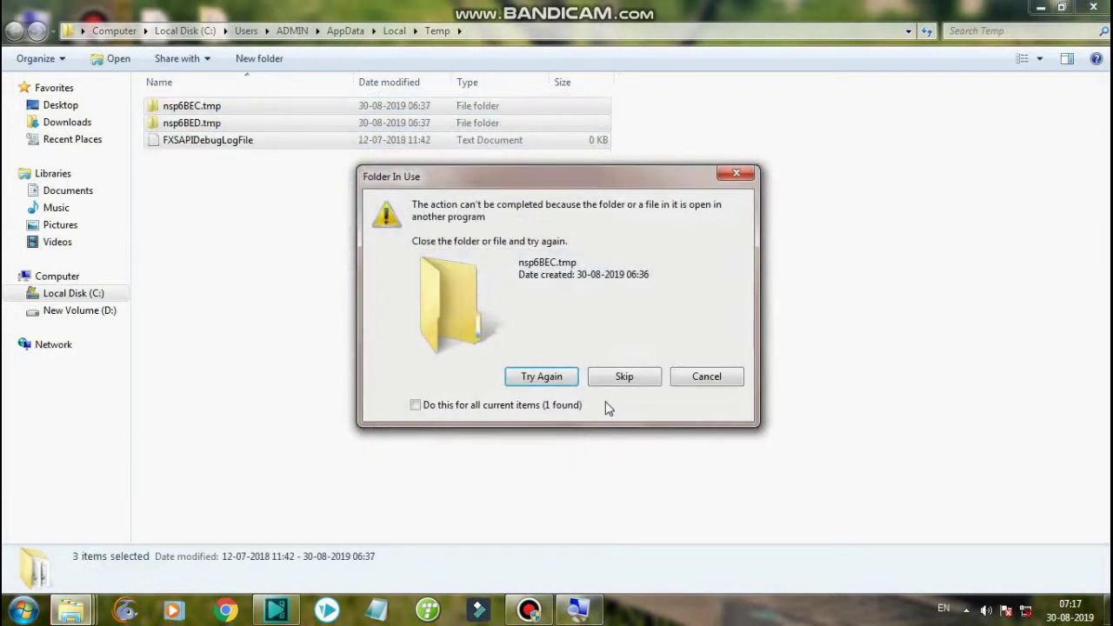
left_click(614, 380)
left_click(613, 381)
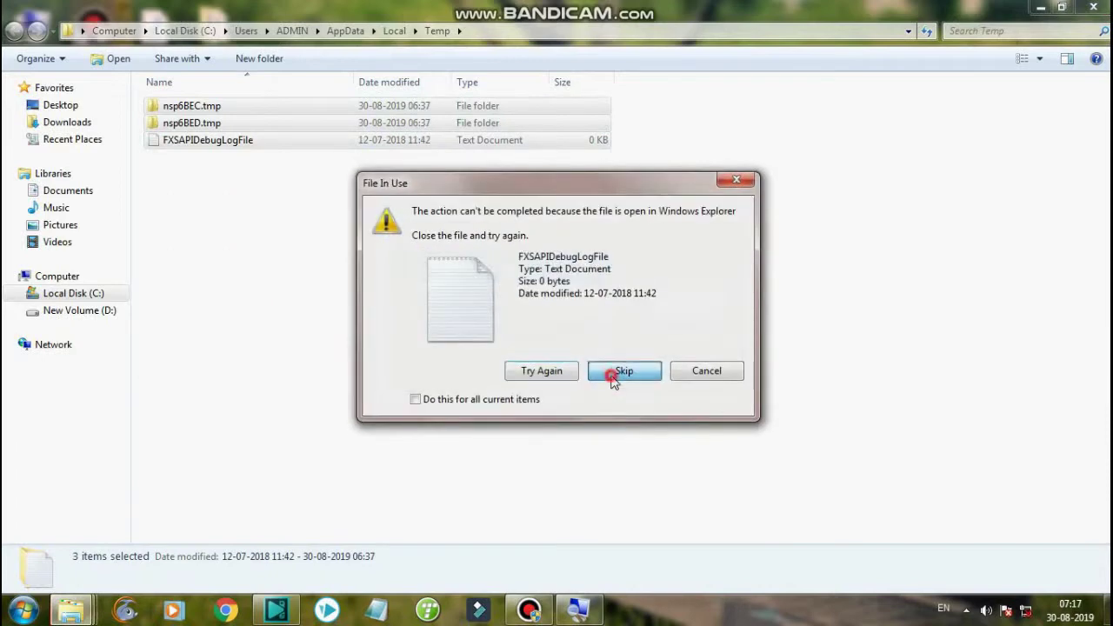
left_click(611, 376)
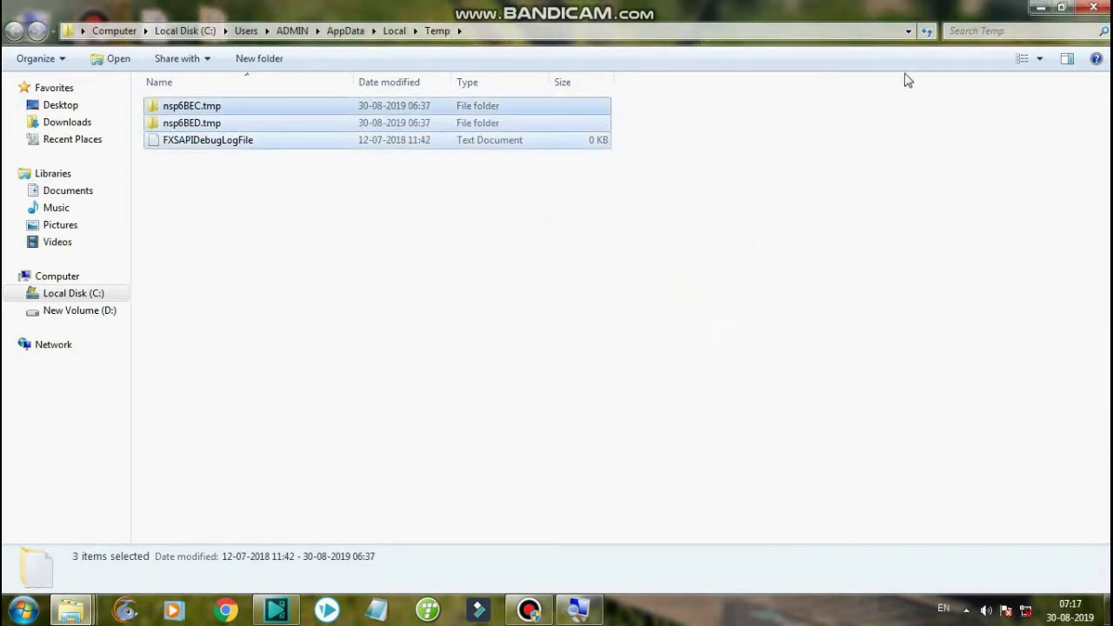
left_click(1087, 8)
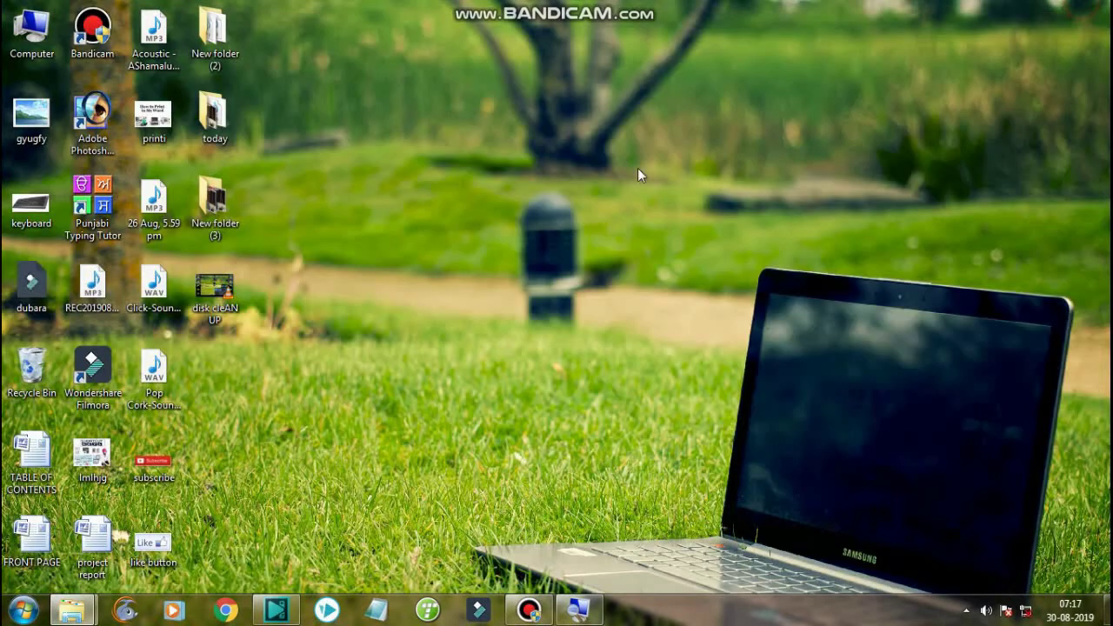
Step: Empty the Recycle Bin permanently and refresh the desktop
right_click(609, 170)
left_click(649, 217)
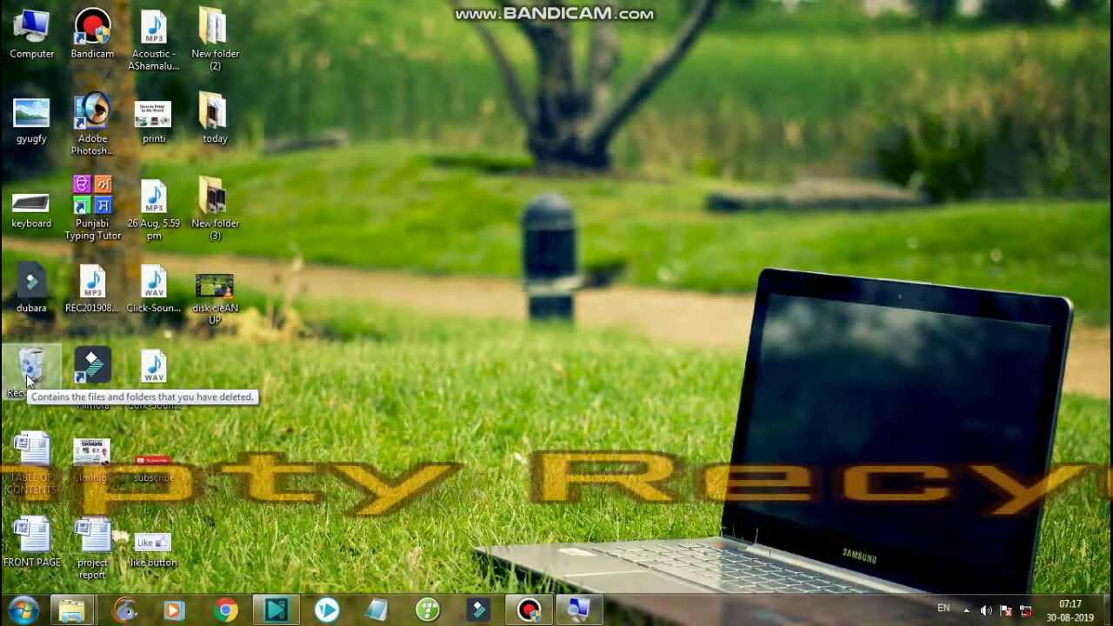
right_click(28, 374)
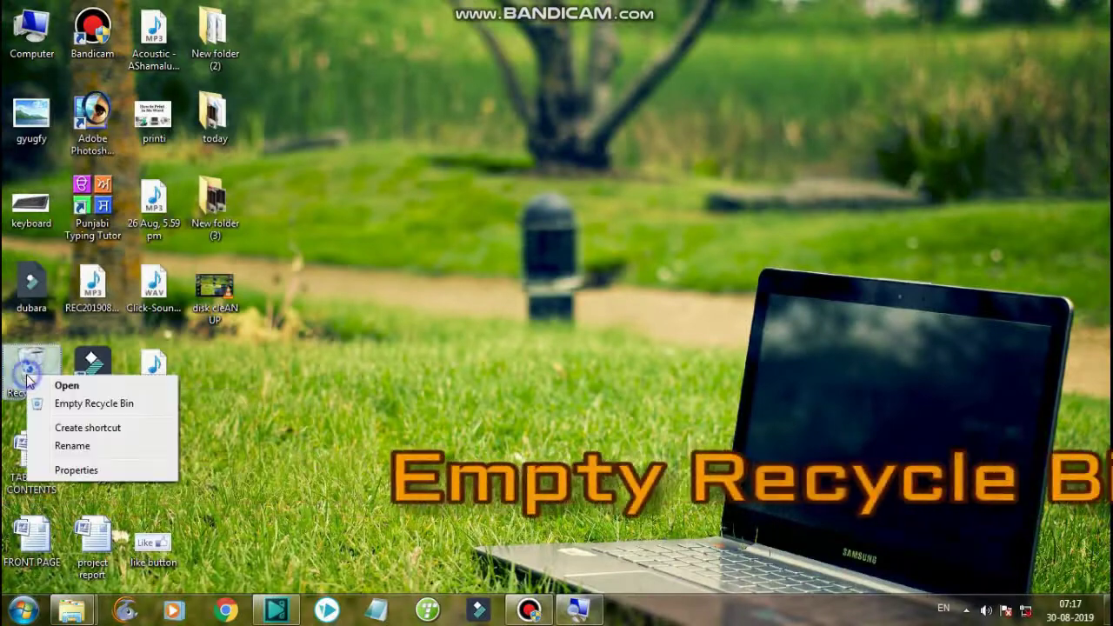
left_click(70, 405)
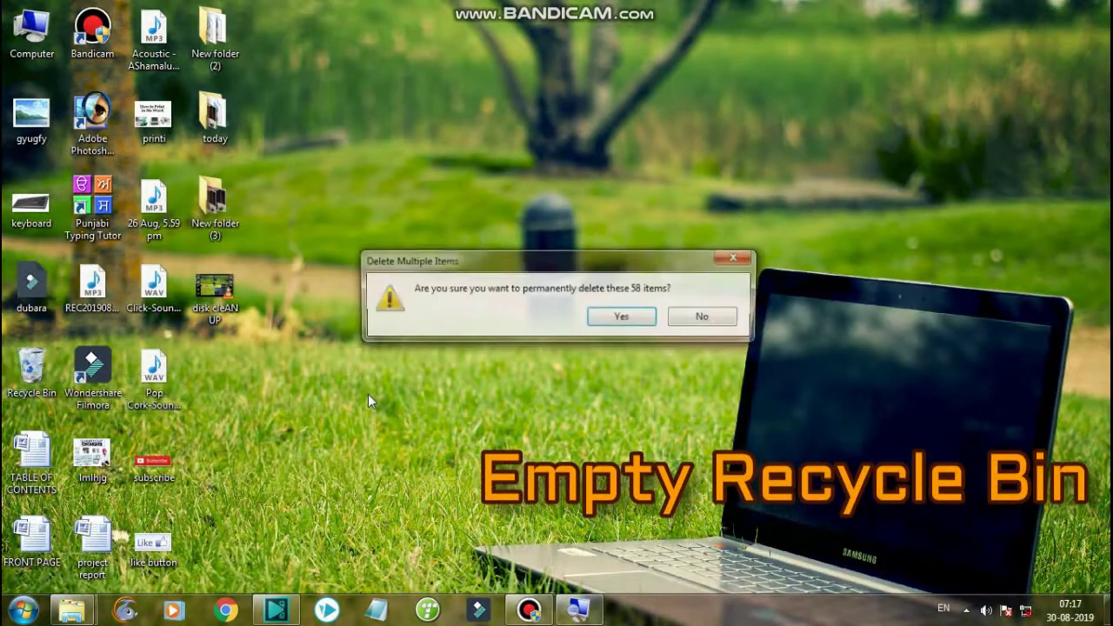
left_click(605, 316)
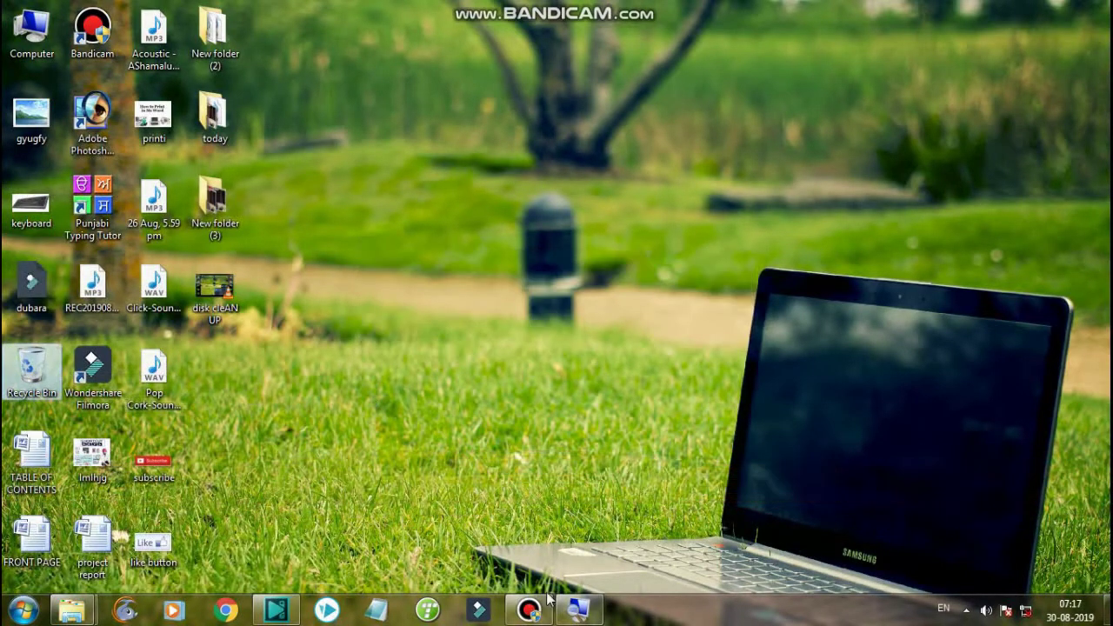
mouse_move(548, 598)
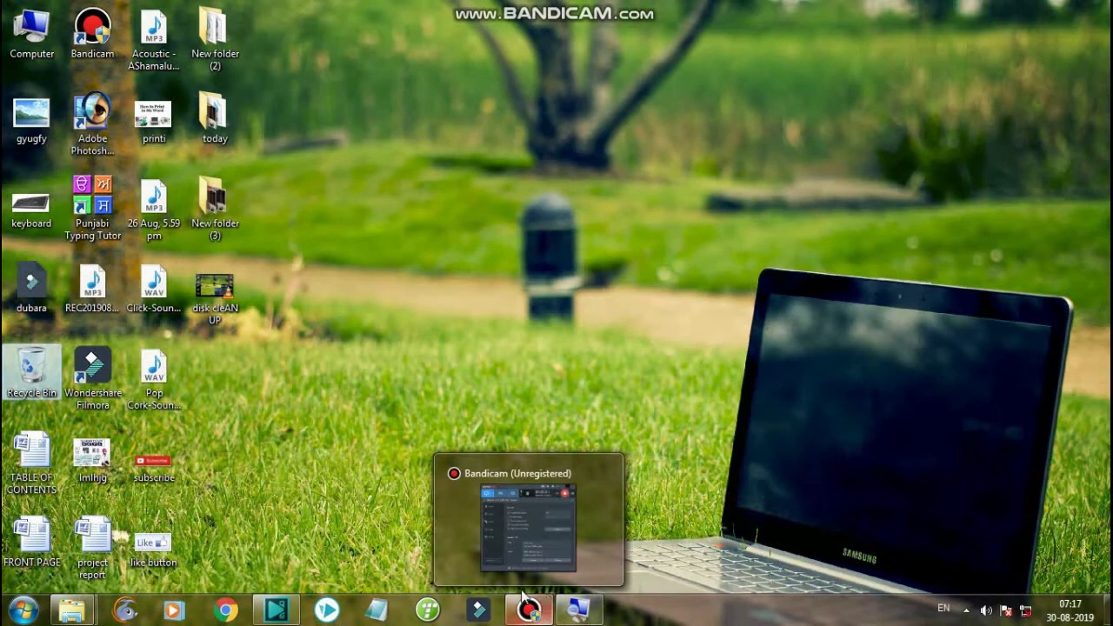
right_click(427, 315)
left_click(466, 369)
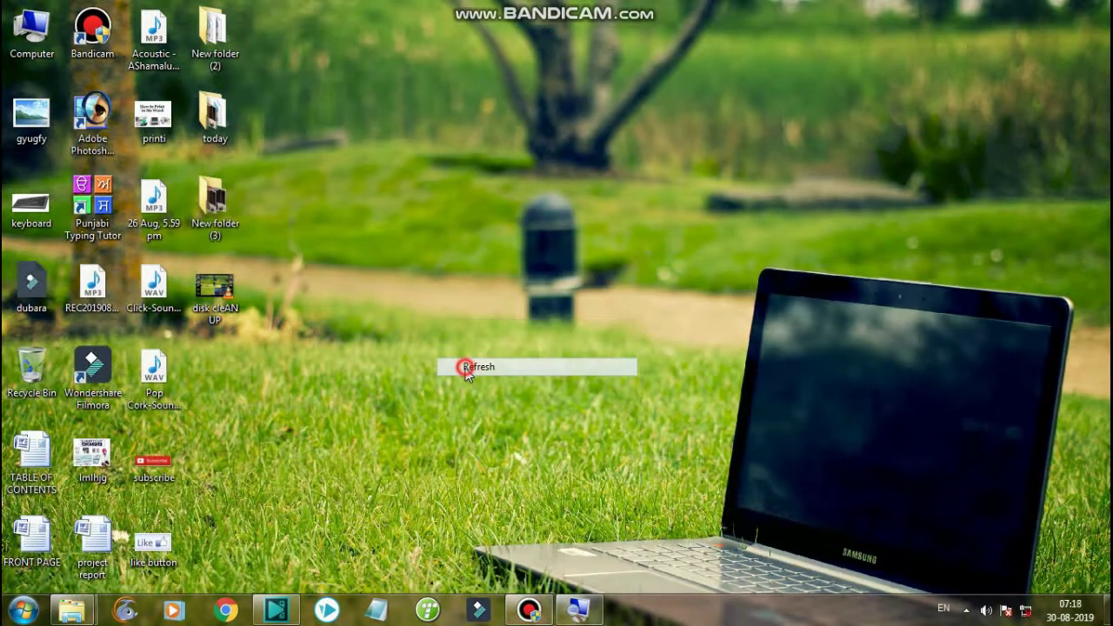
Step: Minimize the Bandicam window and refresh the desktop
mouse_move(518, 610)
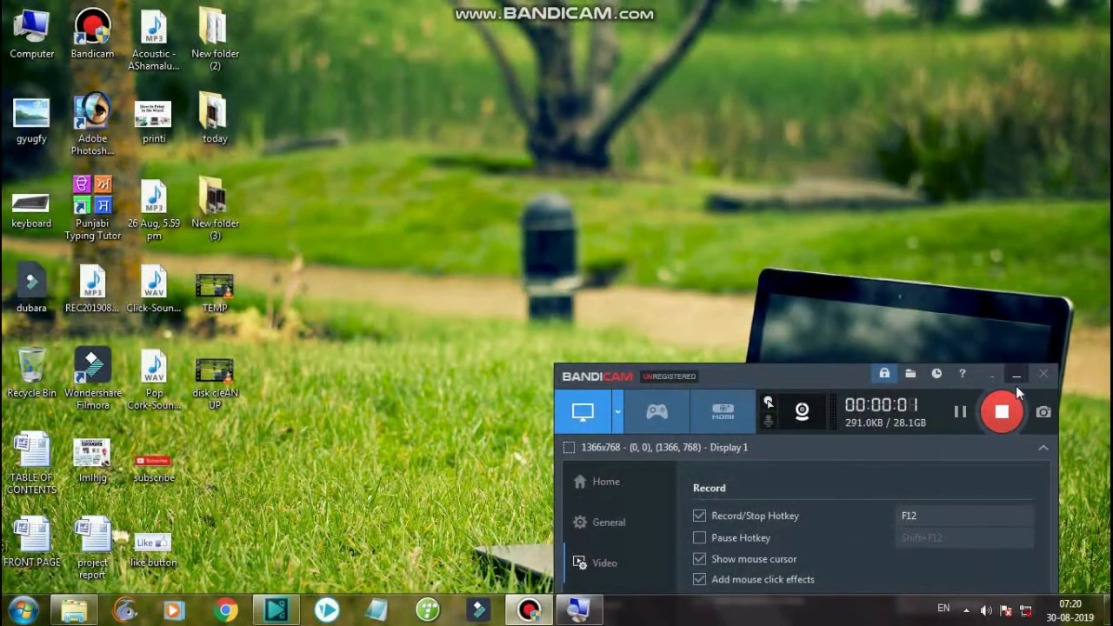
left_click(1016, 377)
right_click(580, 265)
left_click(600, 314)
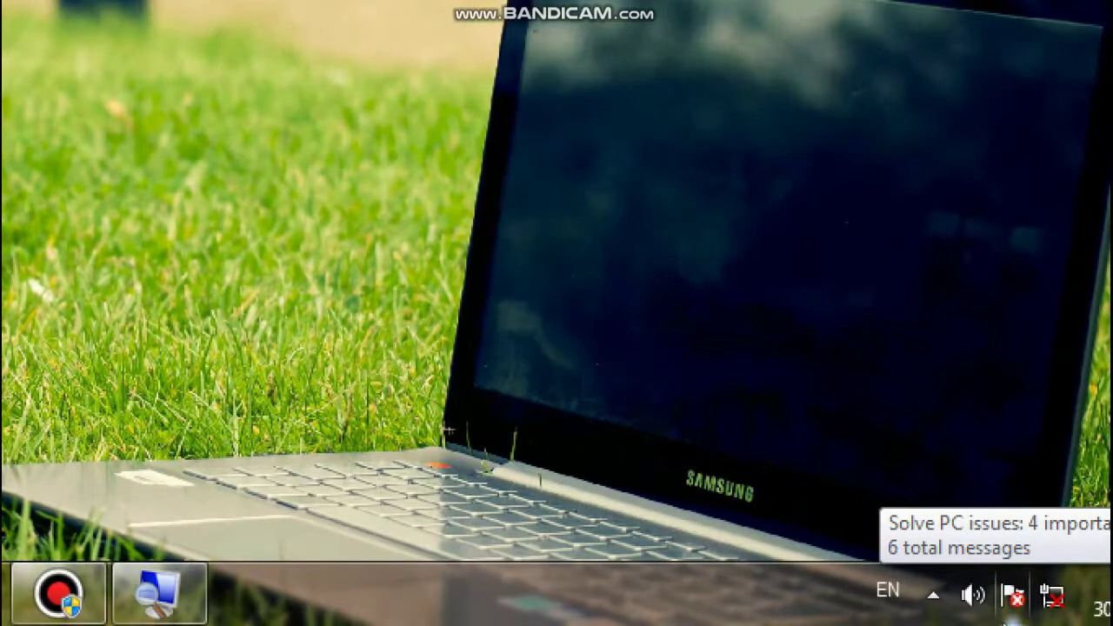
Step: Open Windows Update from the Action Center notification and go to its settings for how updates are installed
right_click(1006, 612)
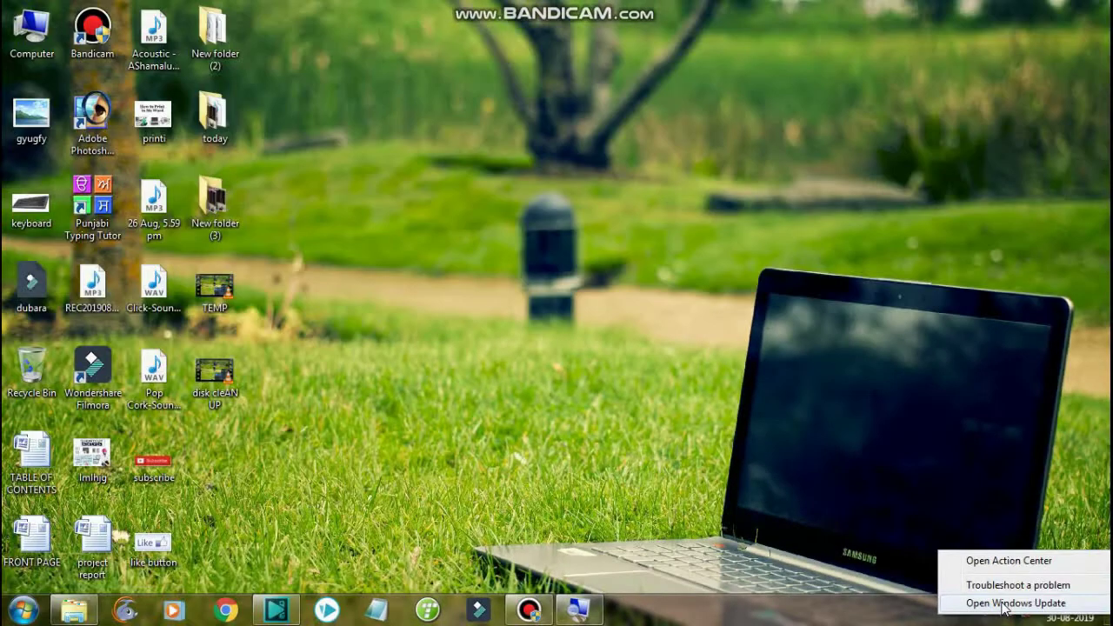
left_click(1006, 604)
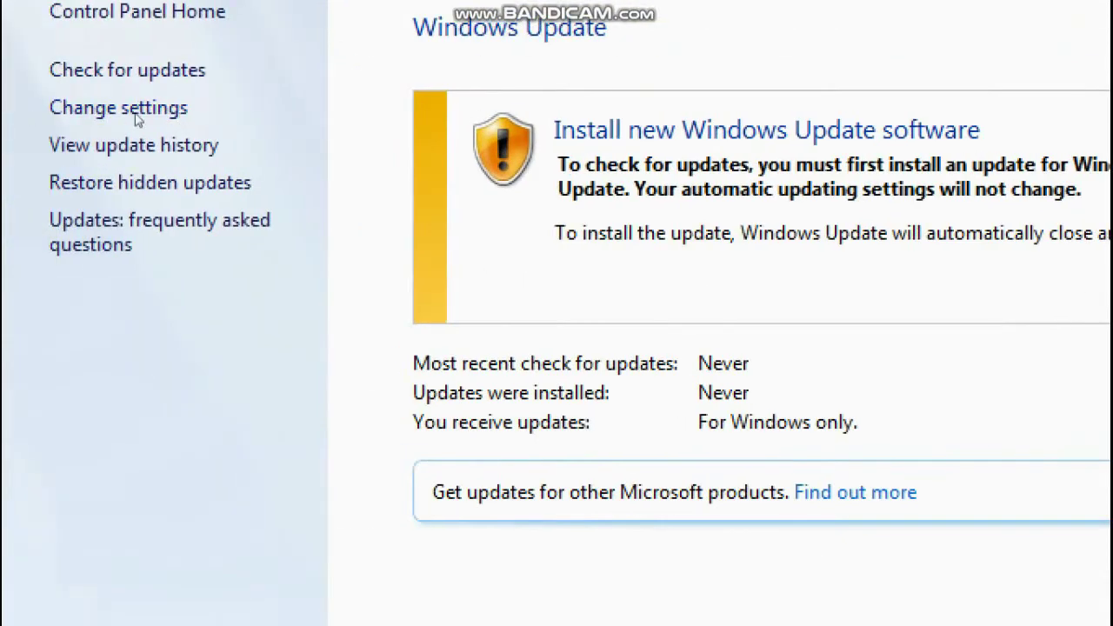
left_click(31, 114)
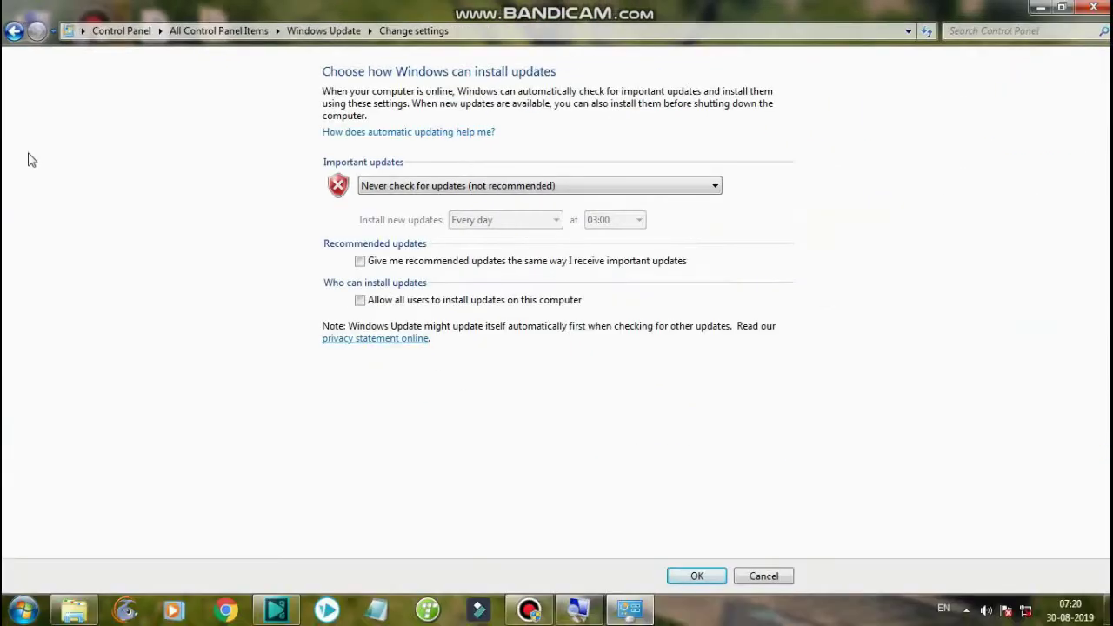
Step: Set important updates to "Never check for updates (not recommended)", save the setting and close Windows Update
left_click(459, 189)
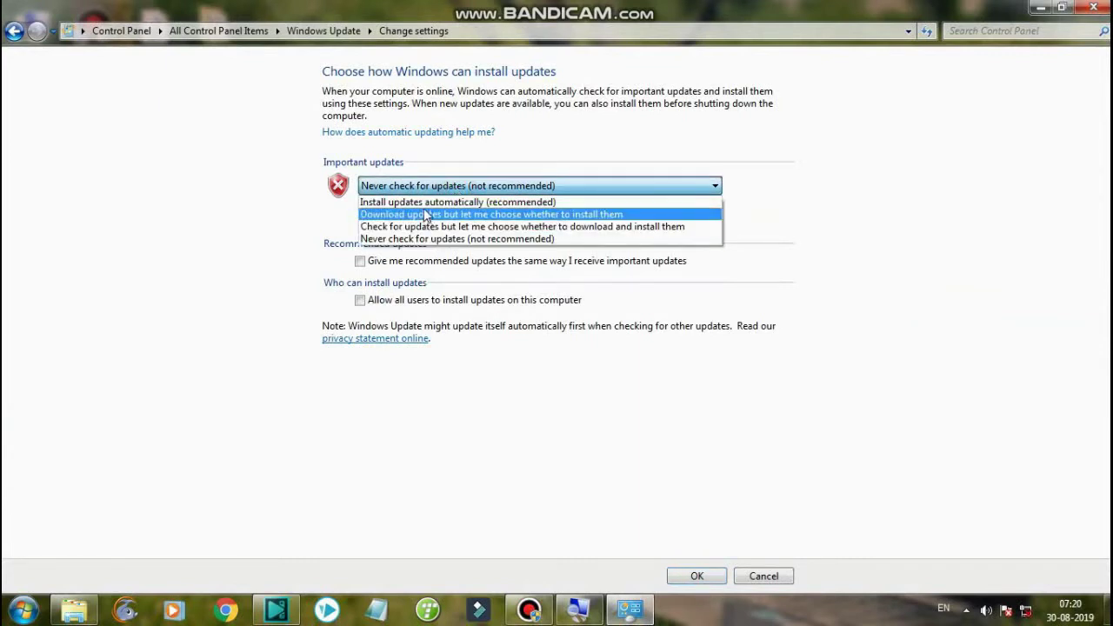
left_click(431, 201)
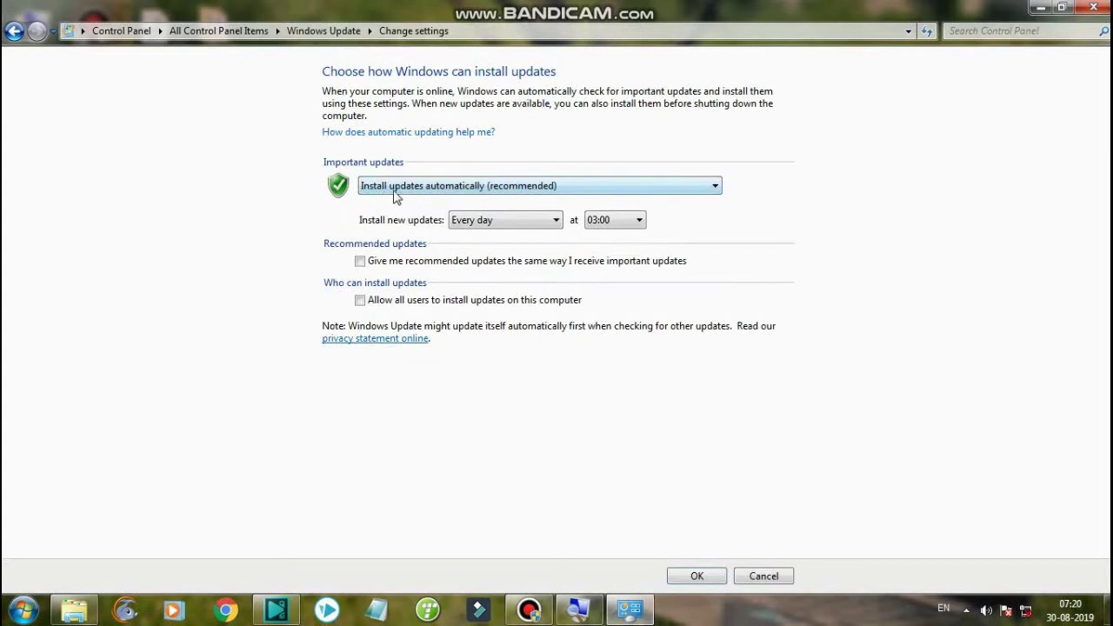
left_click(457, 189)
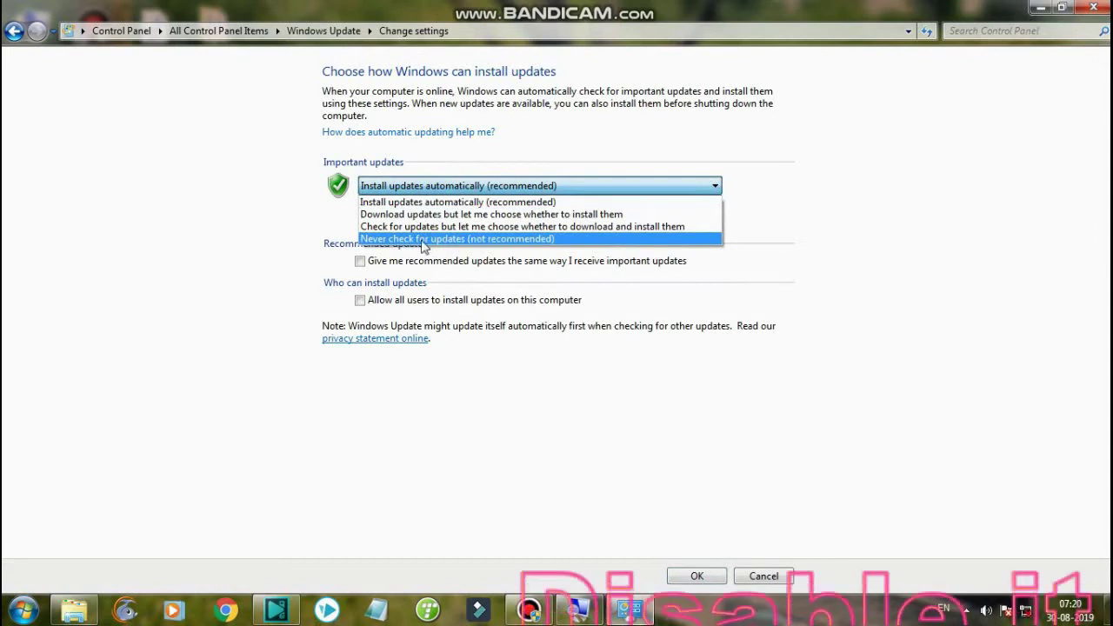
left_click(509, 240)
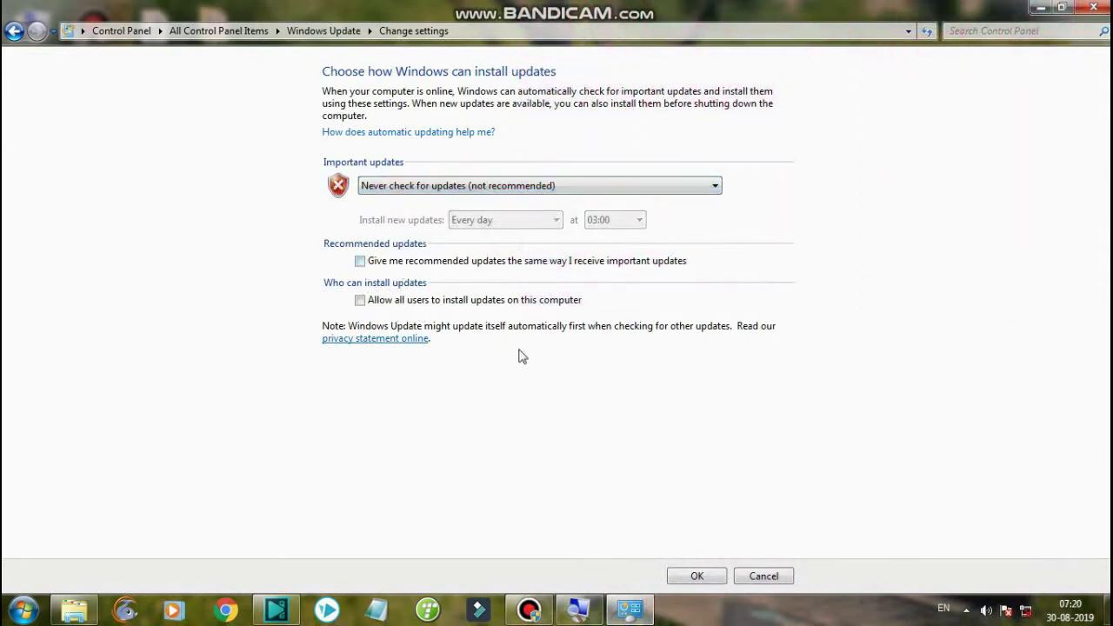
left_click(687, 577)
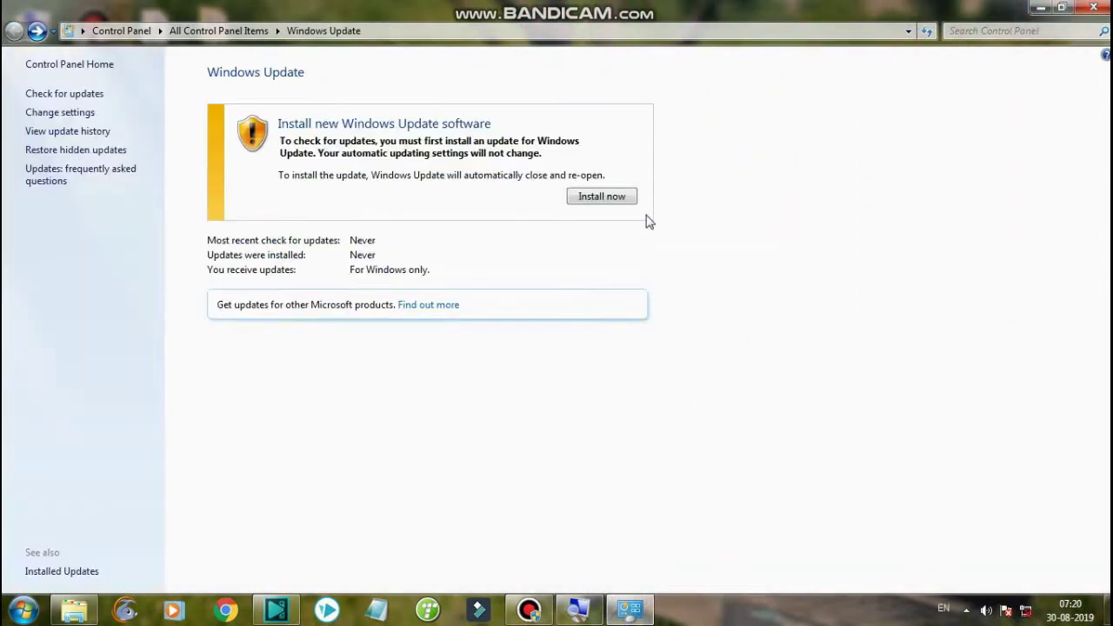
left_click(1093, 7)
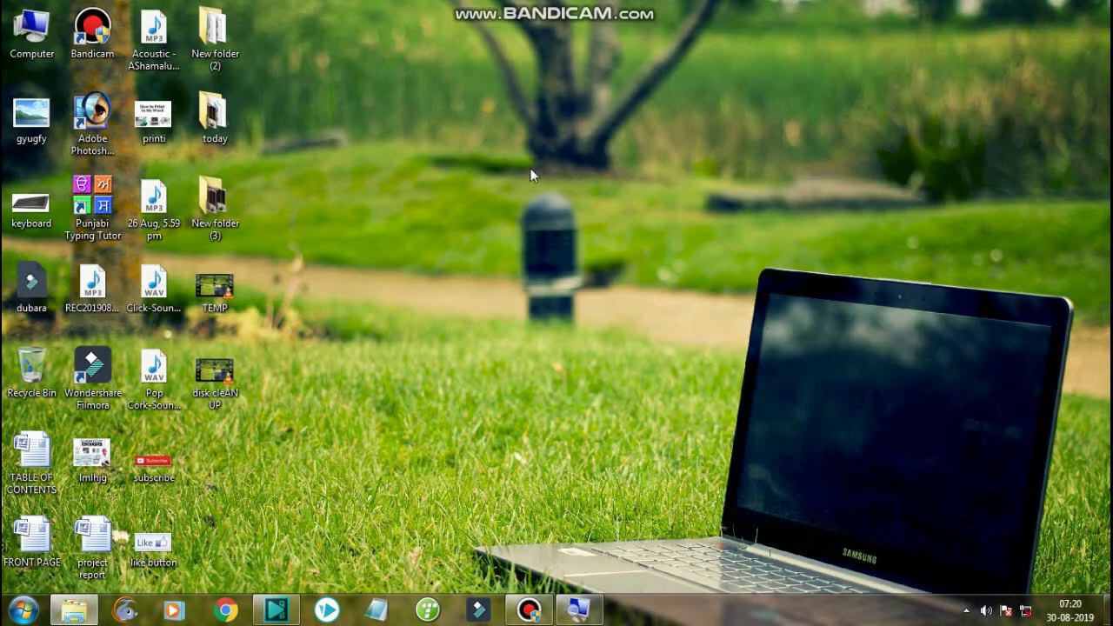
Step: Refresh the desktop, minimize the Bandicam window and refresh the desktop again
right_click(532, 172)
left_click(527, 210)
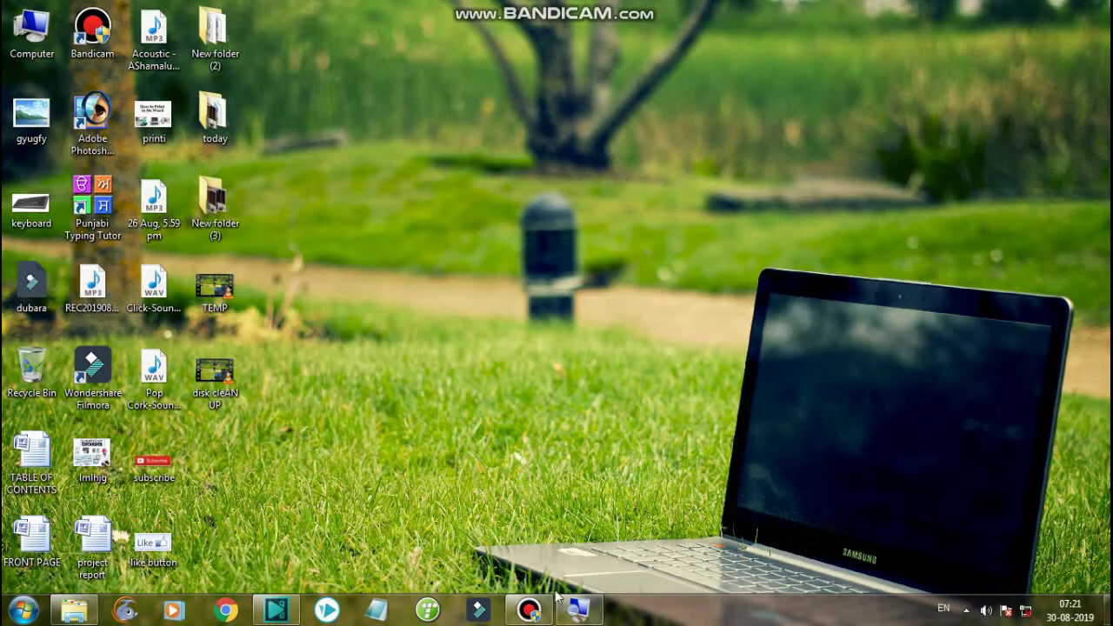
left_click(598, 529)
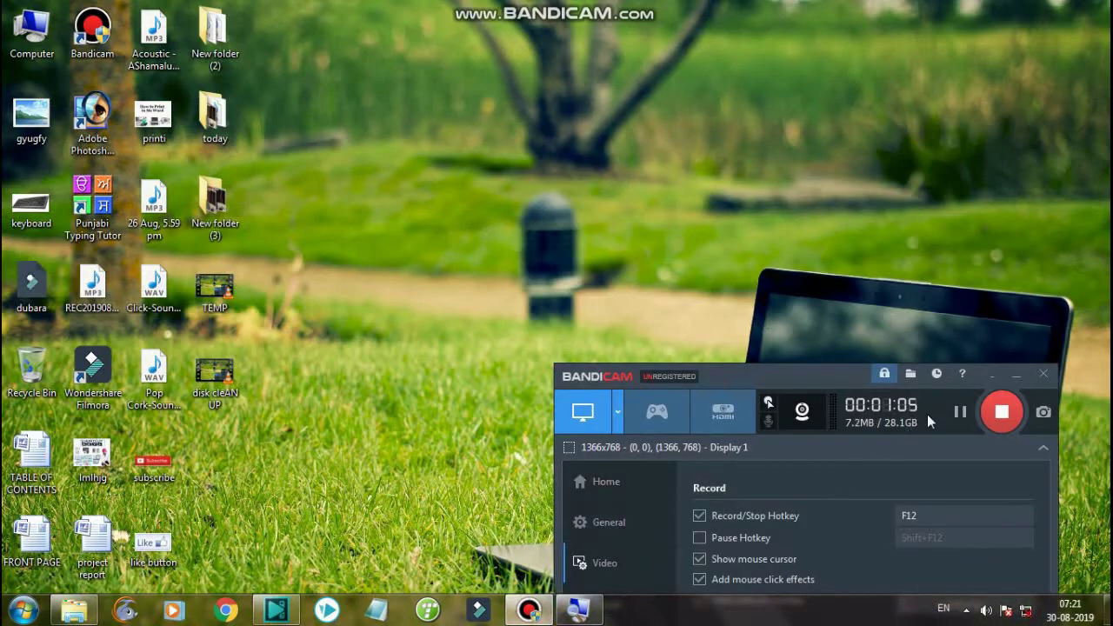
left_click(999, 380)
right_click(602, 255)
left_click(635, 304)
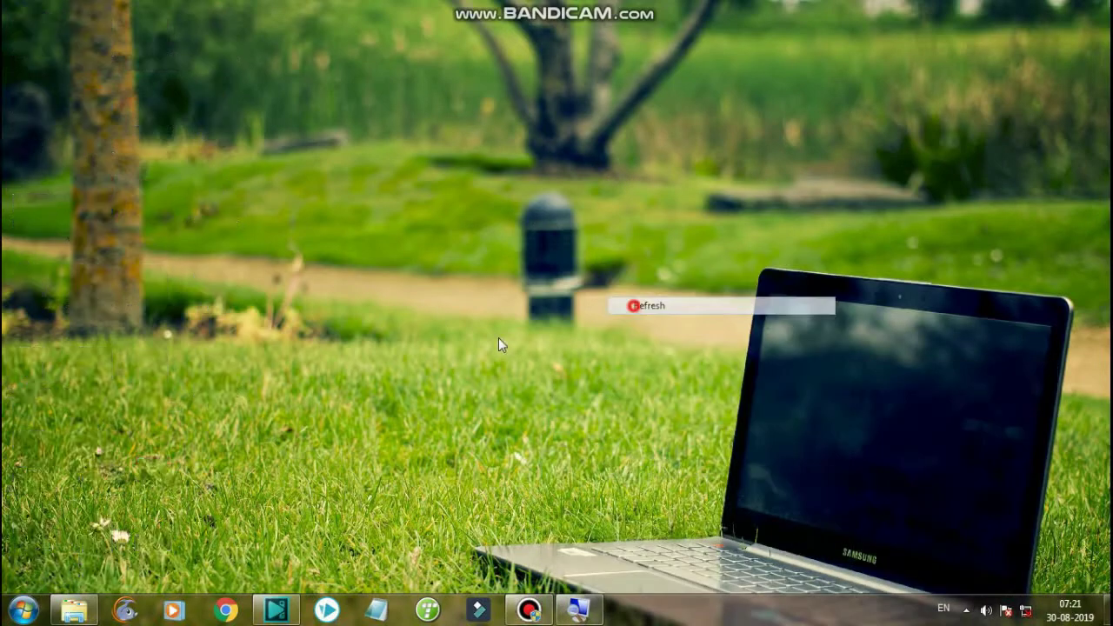
Step: Search for SERVICE from the Start menu, open Services and maximize its window
left_click(23, 611)
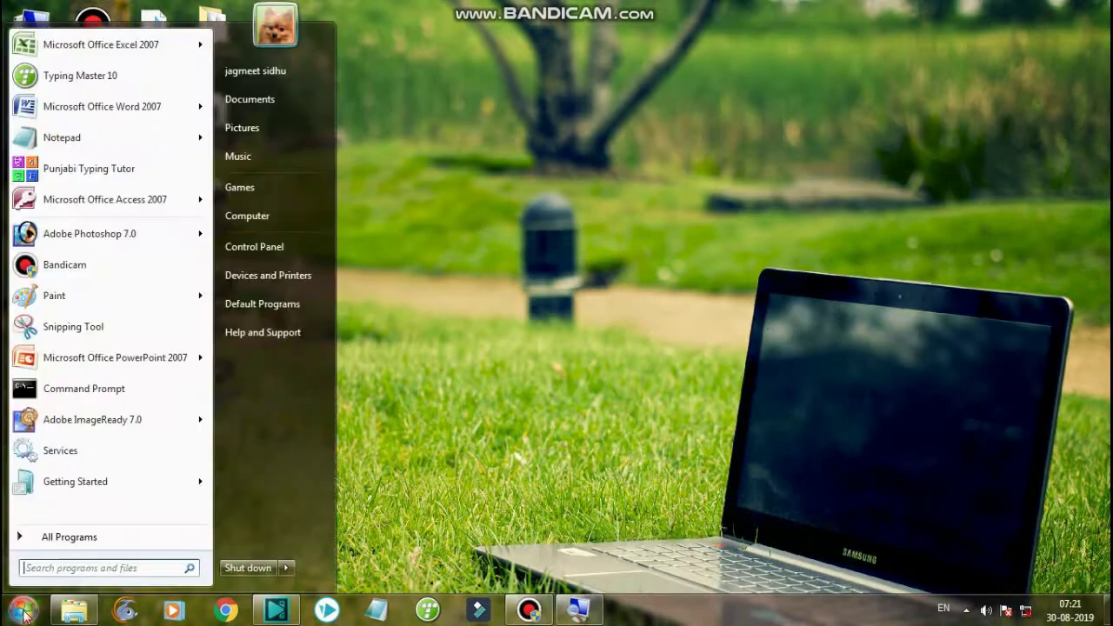
left_click(55, 569)
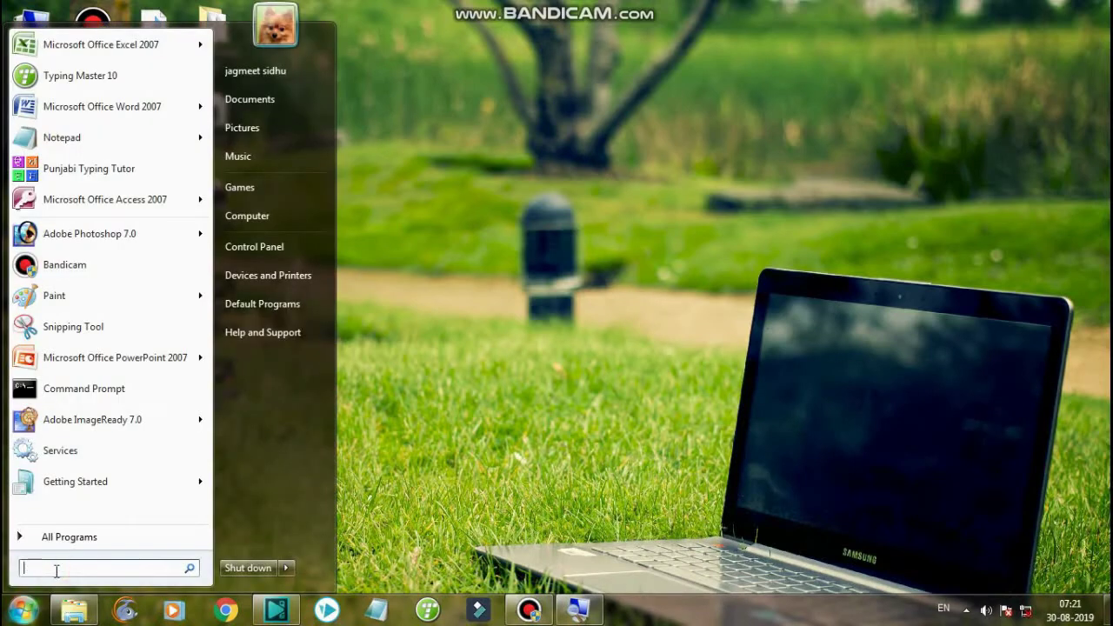
type("SERVIC")
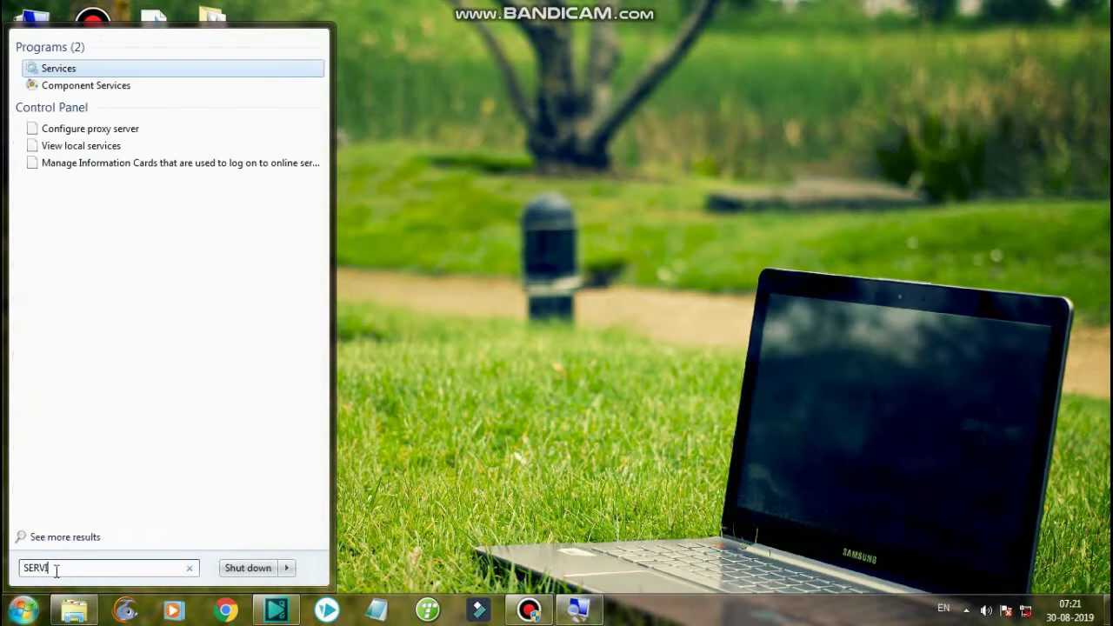
type("E")
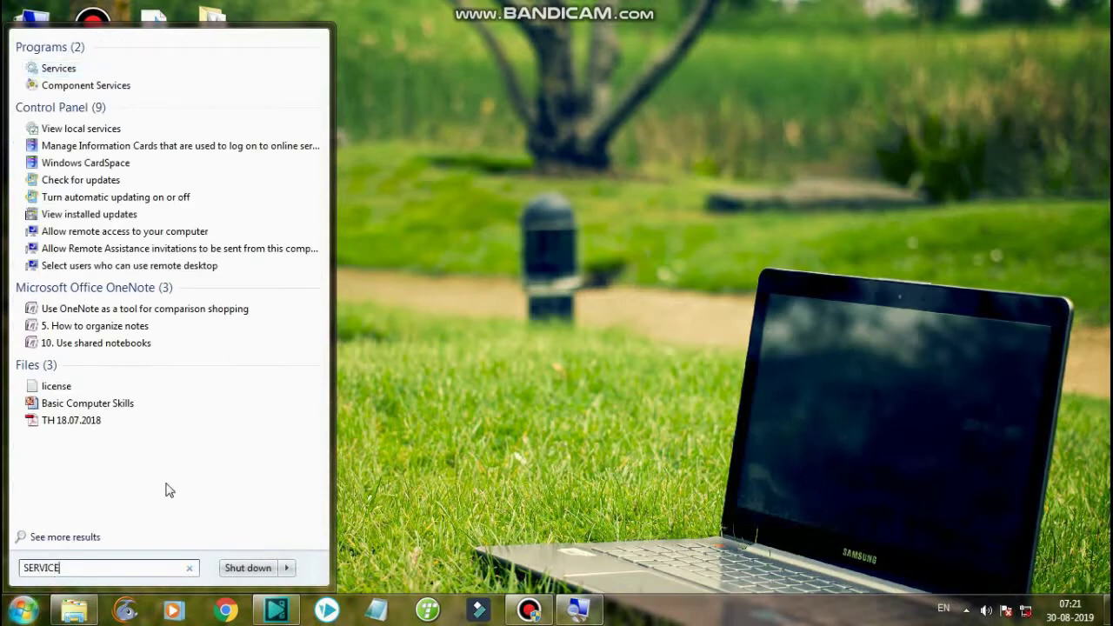
type("+")
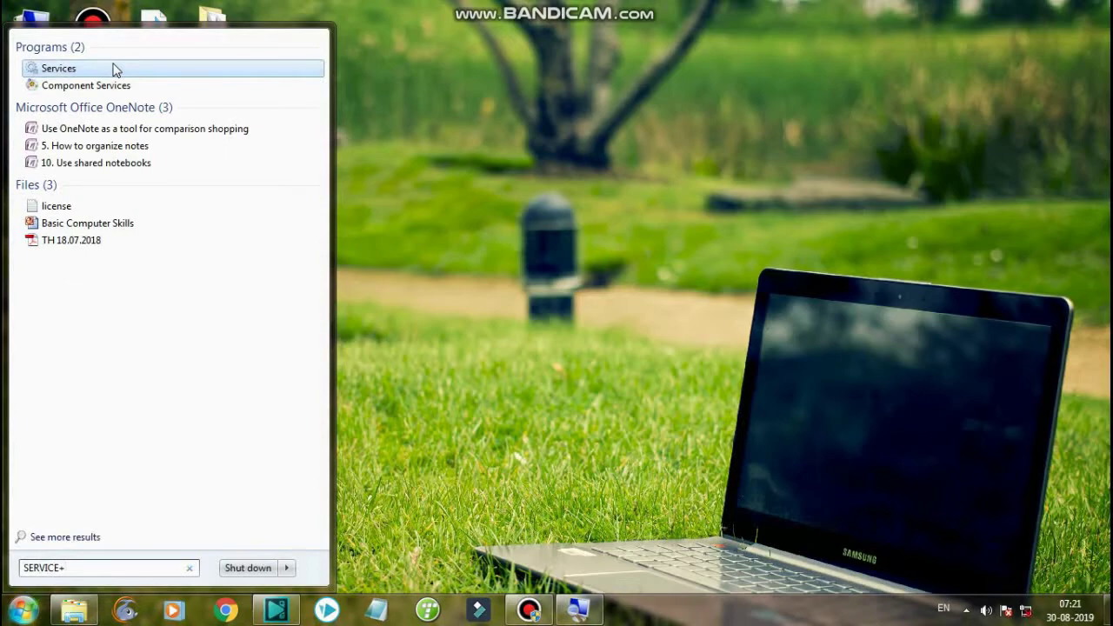
left_click(61, 68)
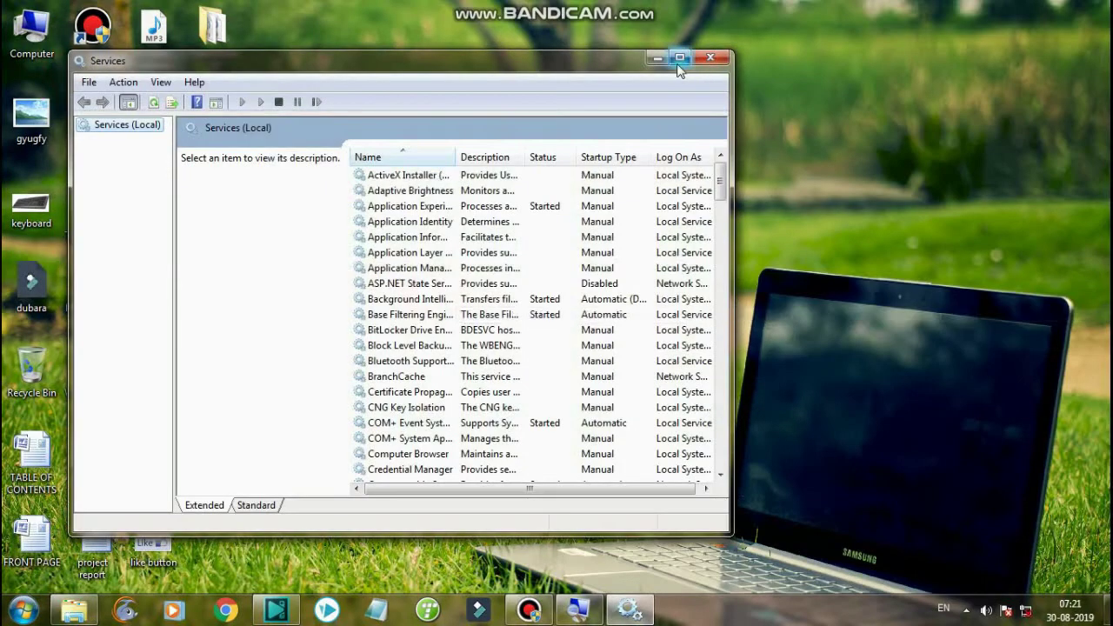
left_click(679, 60)
Step: Find the Windows Update service in the list of local services and open its properties
left_click(566, 281)
scroll(330, 461, "down", 20)
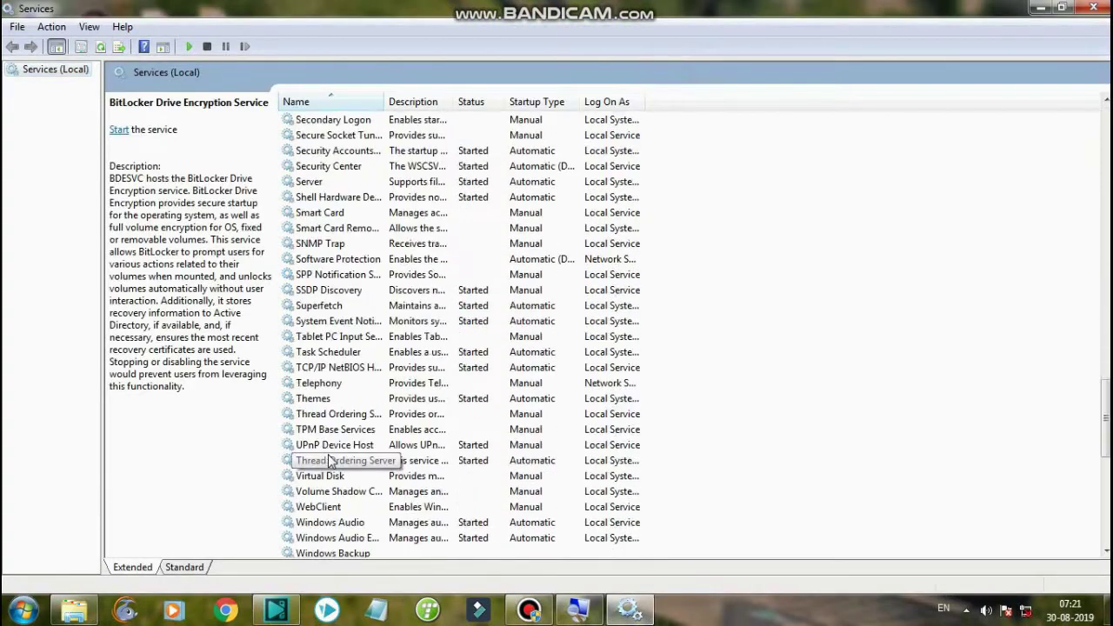
scroll(330, 460, "down", 10)
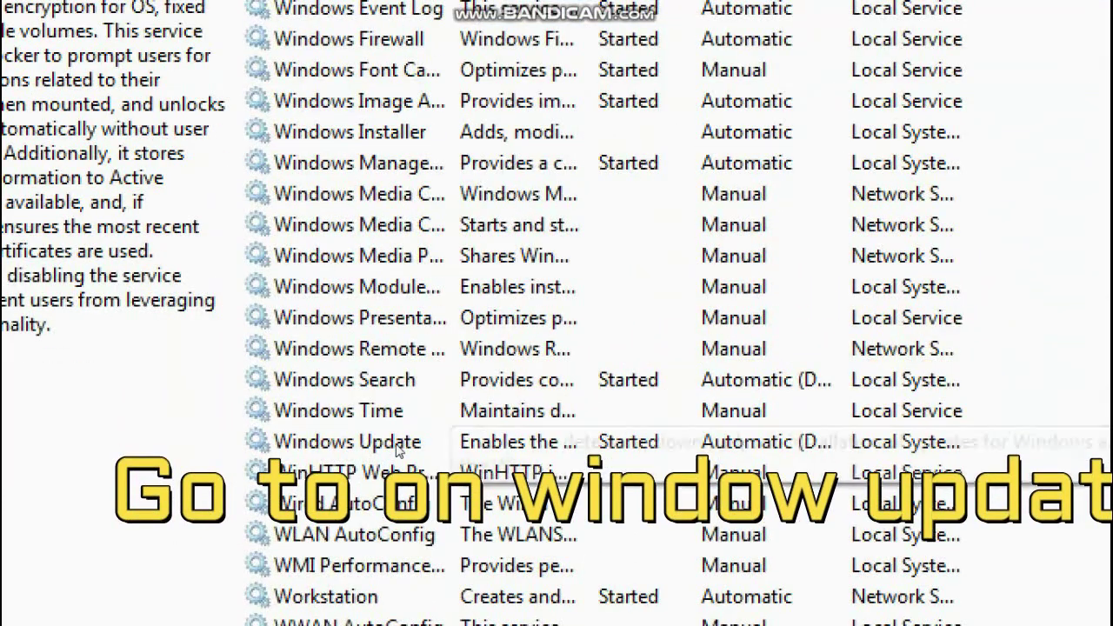
left_click(396, 444)
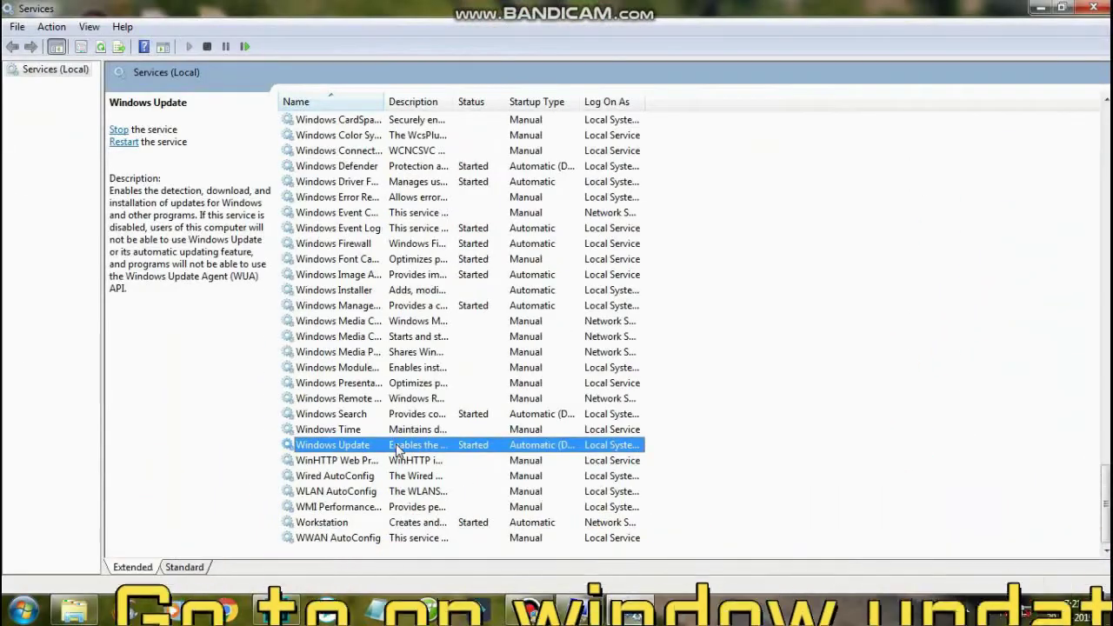
right_click(473, 442)
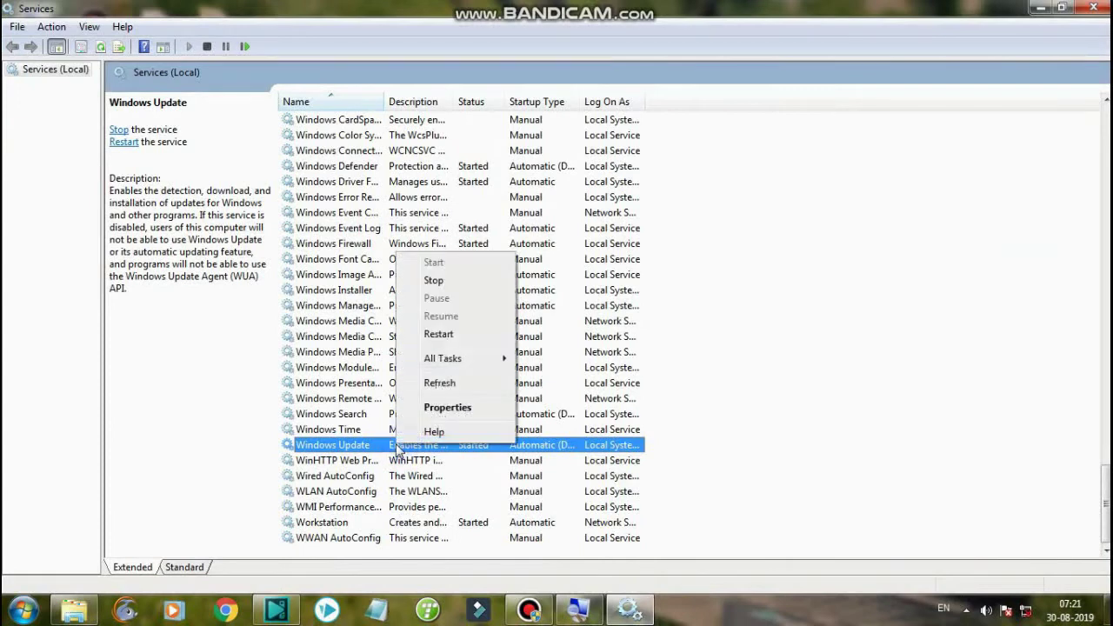
left_click(352, 430)
double_click(345, 445)
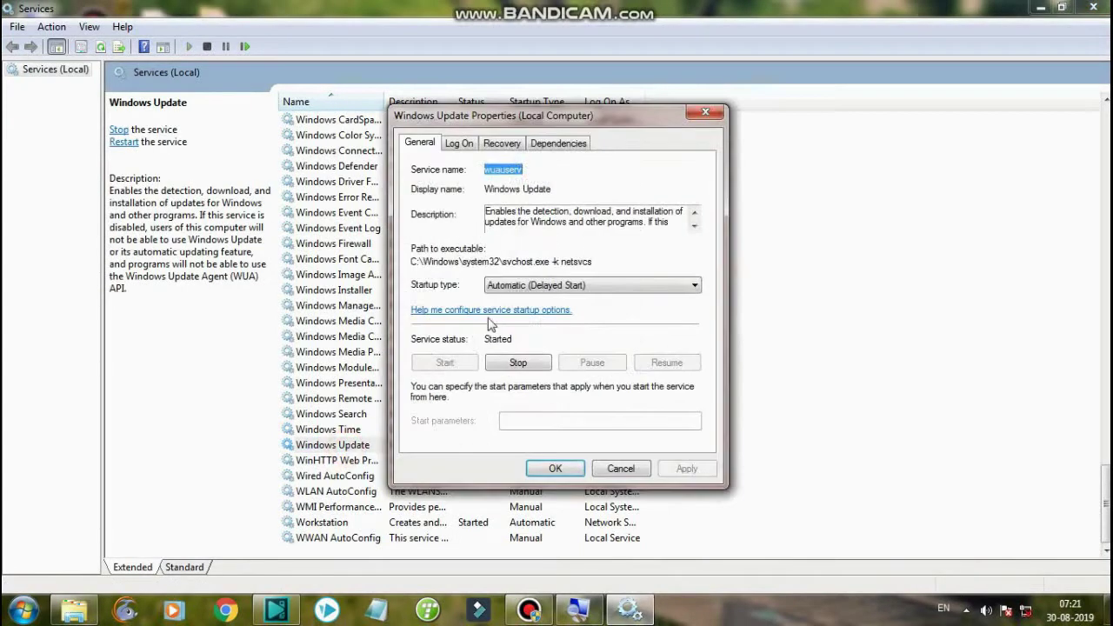
Step: Set the Windows Update service's startup type to Disabled, stop the service and save the changes
left_click(602, 287)
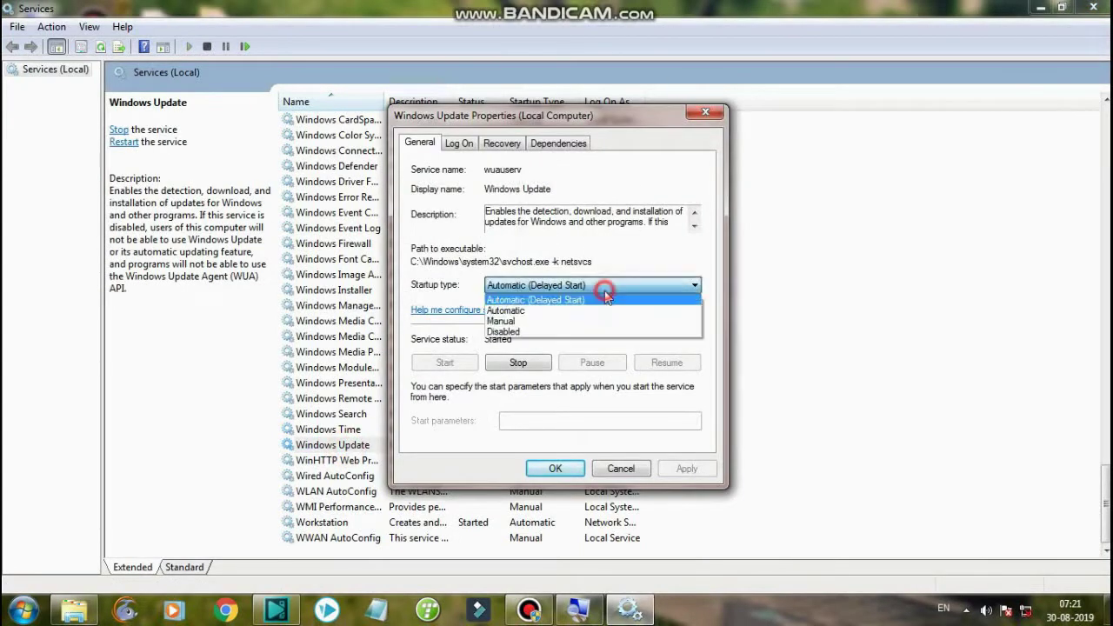
left_click(547, 331)
left_click(514, 362)
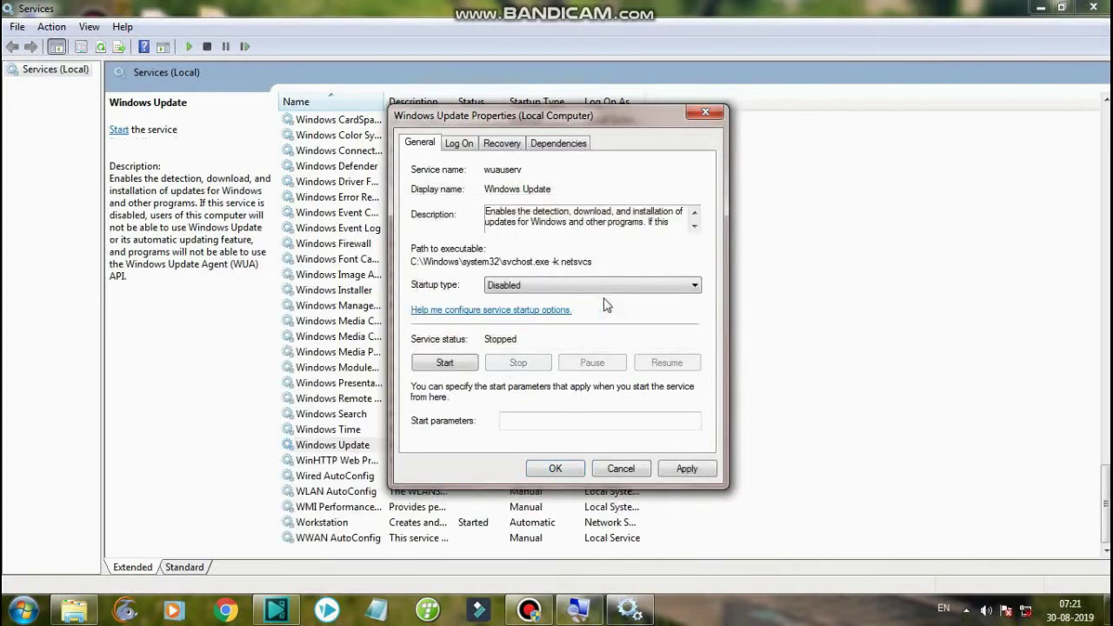
left_click(687, 469)
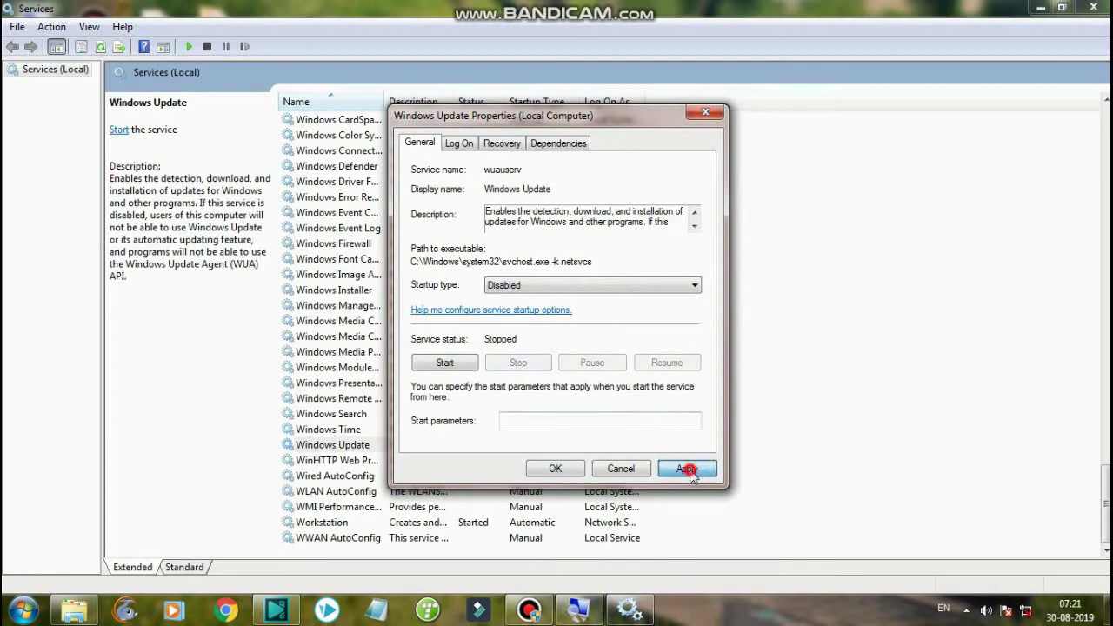
left_click(555, 468)
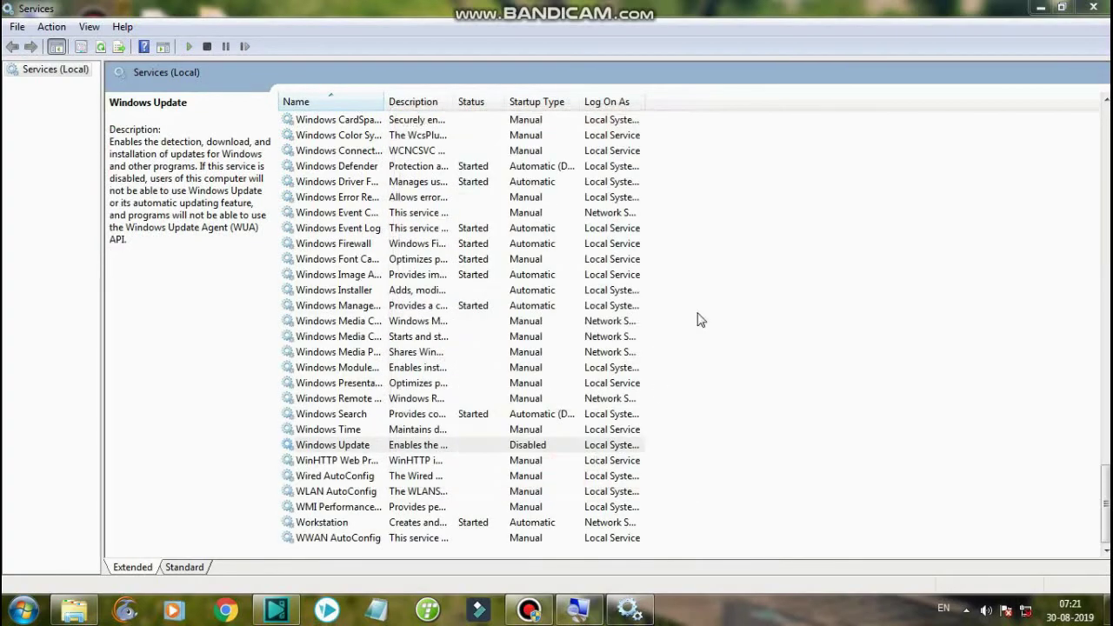
Step: Close the Services window and refresh the desktop twice
left_click(1094, 8)
right_click(630, 165)
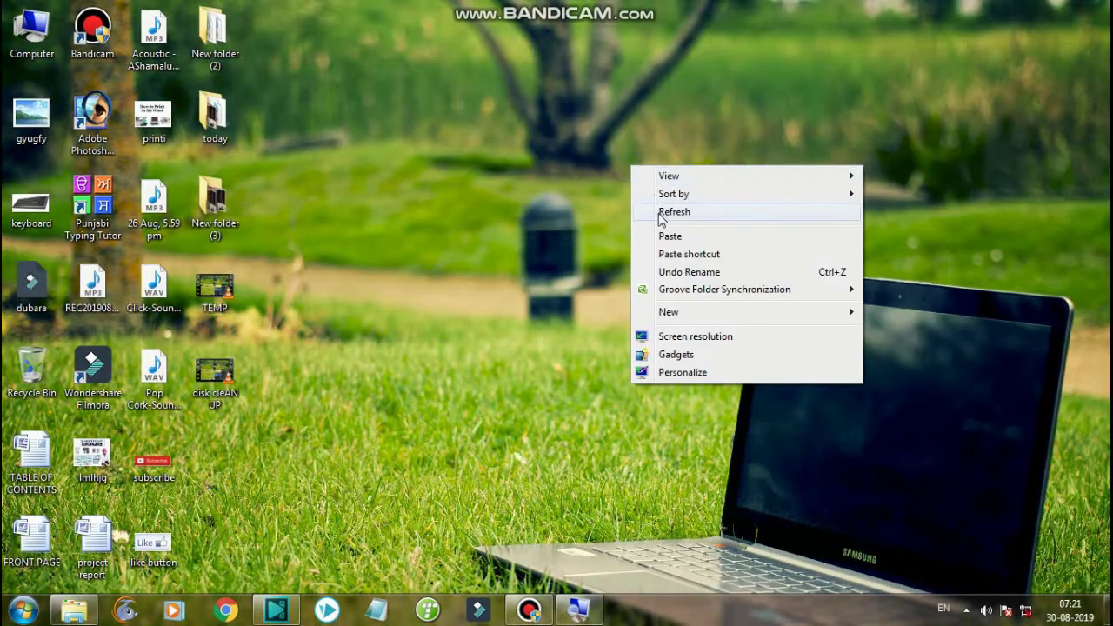
left_click(669, 212)
right_click(435, 166)
left_click(468, 215)
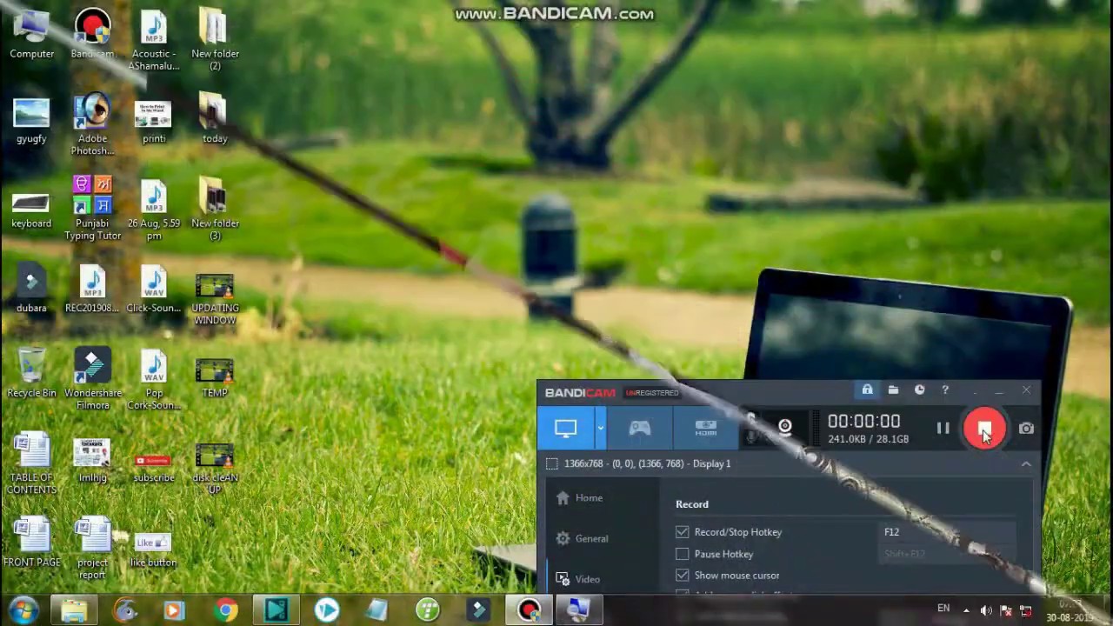
Step: Minimize the Bandicam window and refresh the desktop
left_click(1004, 395)
right_click(570, 273)
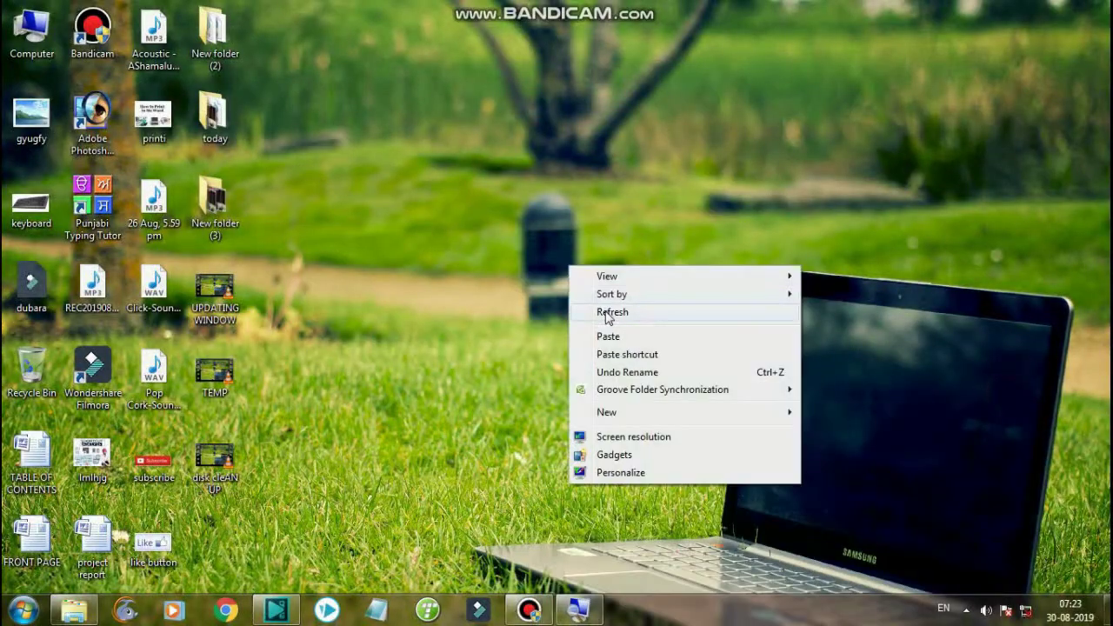
left_click(606, 312)
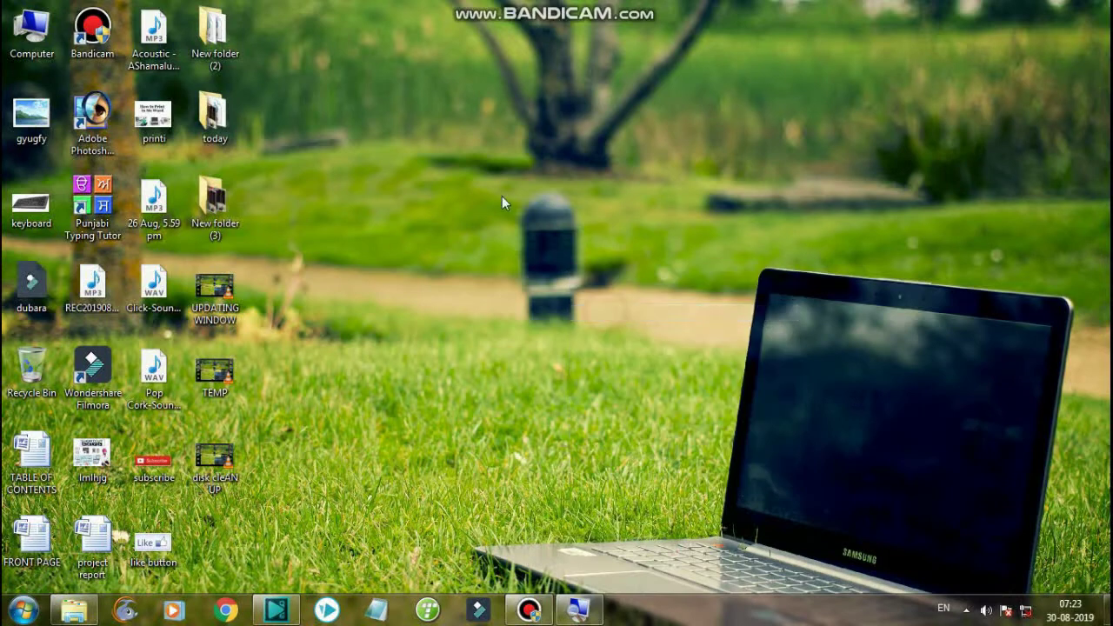
Step: Open the desktop's Personalization settings and apply the Windows Classic theme
right_click(379, 179)
right_click(383, 168)
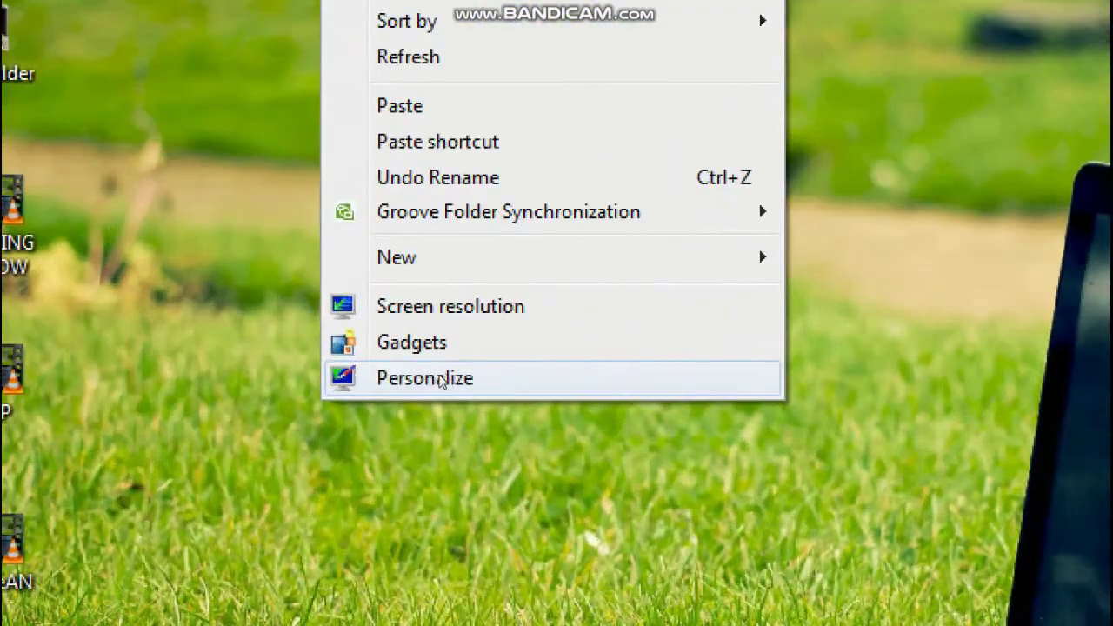
left_click(441, 380)
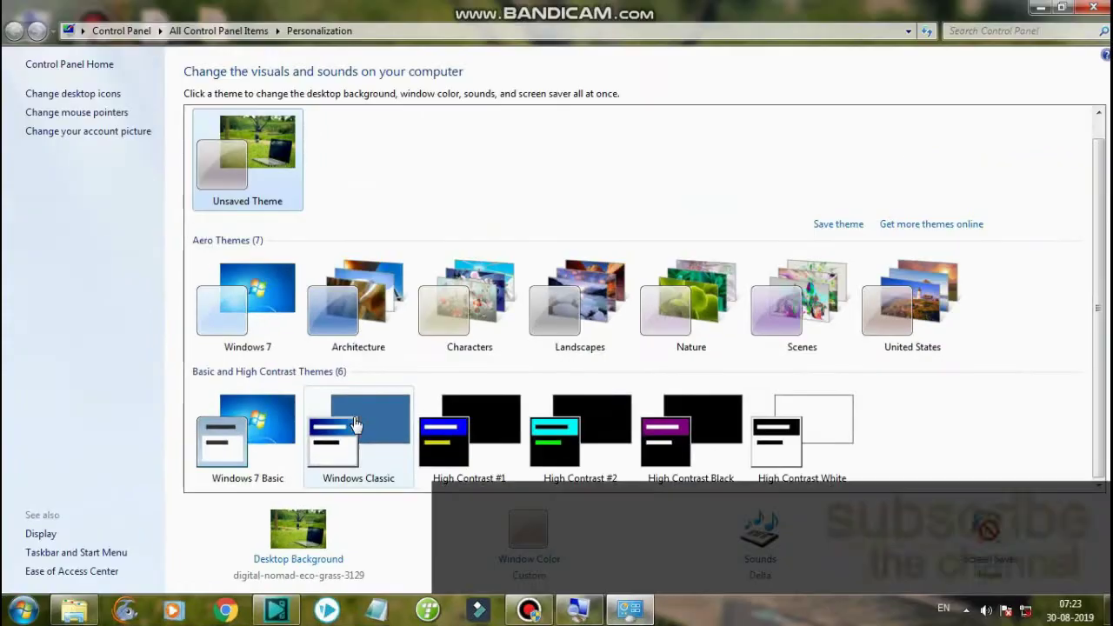
left_click(361, 366)
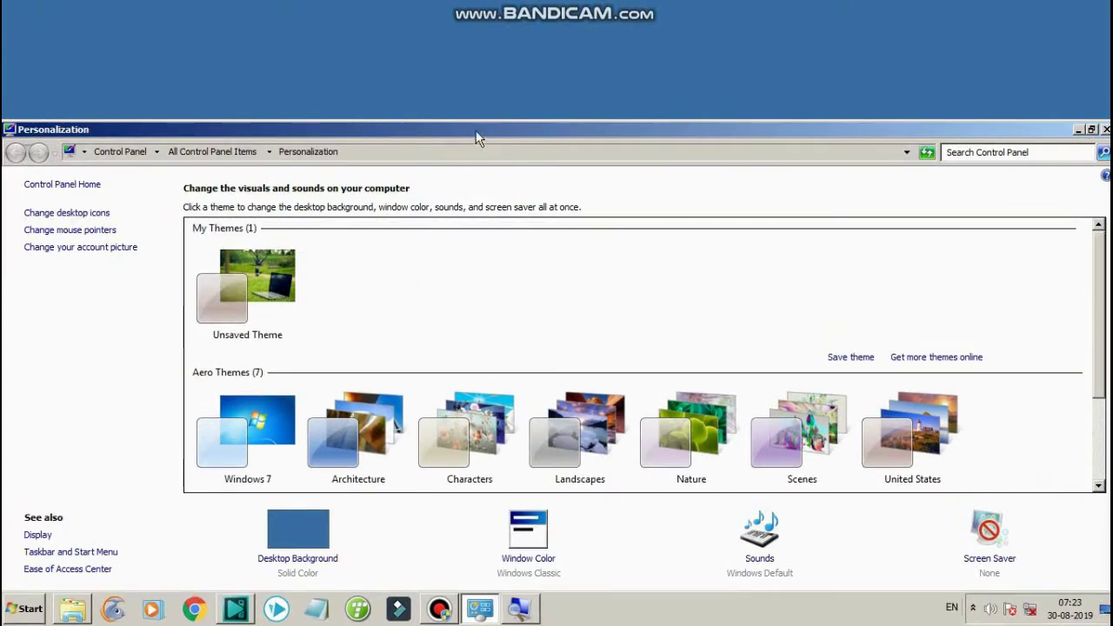
Step: Restore the Personalization window to a smaller size, close it and refresh the desktop
double_click(468, 135)
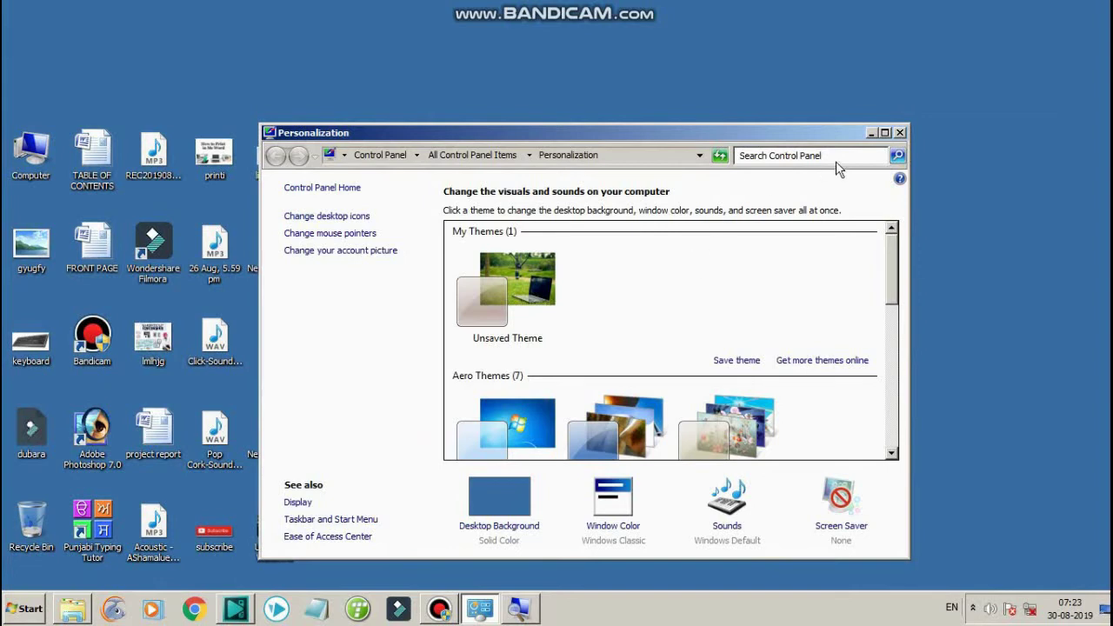
left_click(900, 133)
right_click(600, 196)
left_click(632, 231)
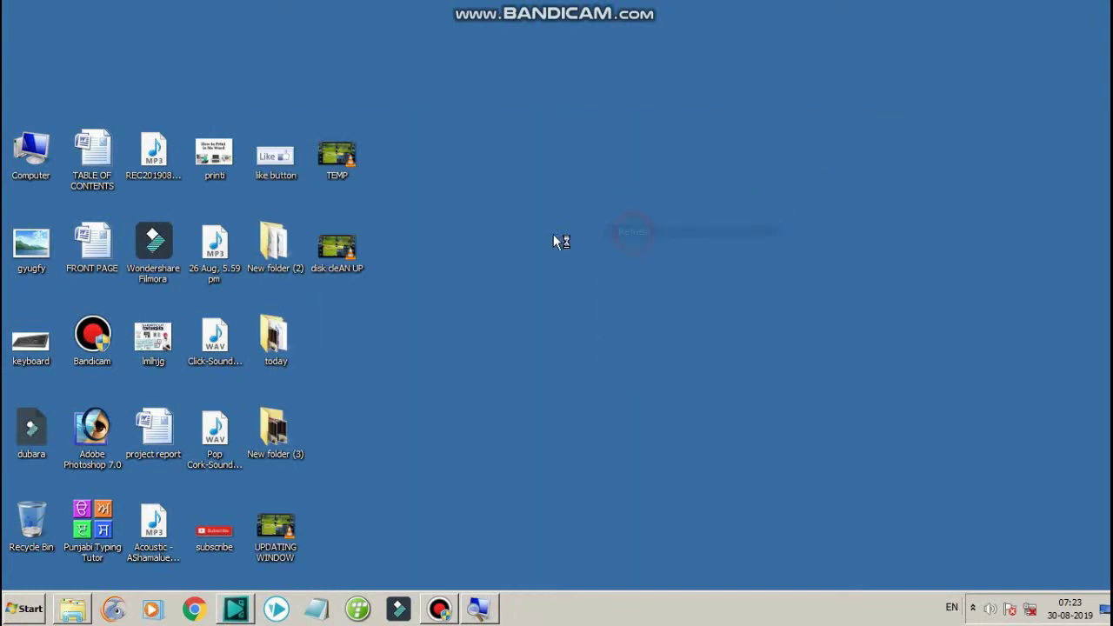